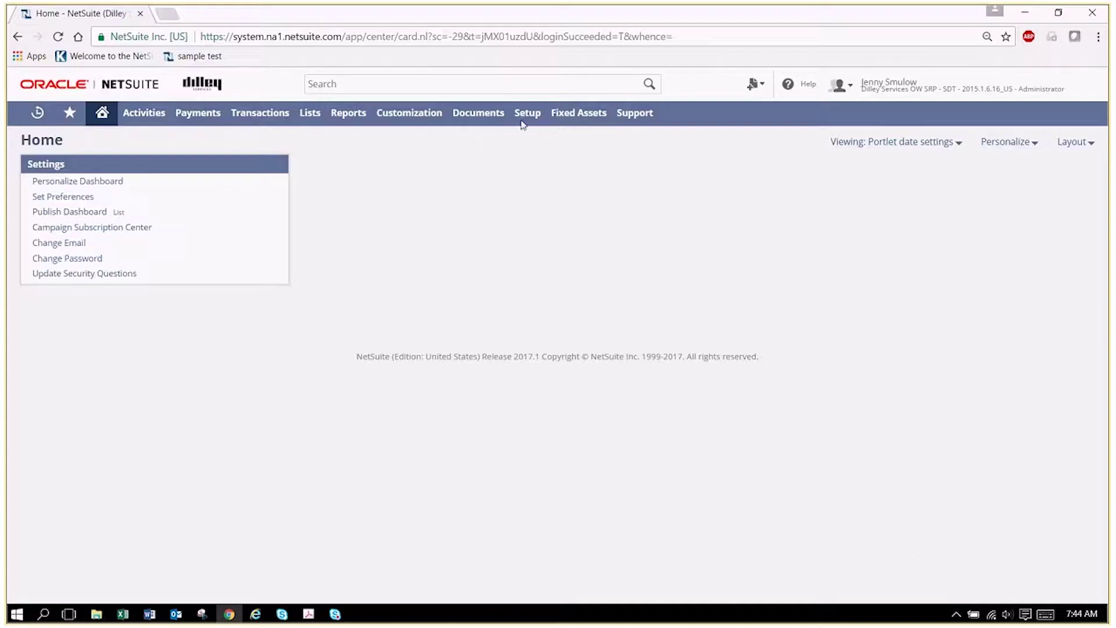
# - Open Personalize Dashboard, browse Report Snapshots and Trend Graphs, then return to Standard Content
pyautogui.moveTo(504, 116)
pyautogui.click(1015, 145)
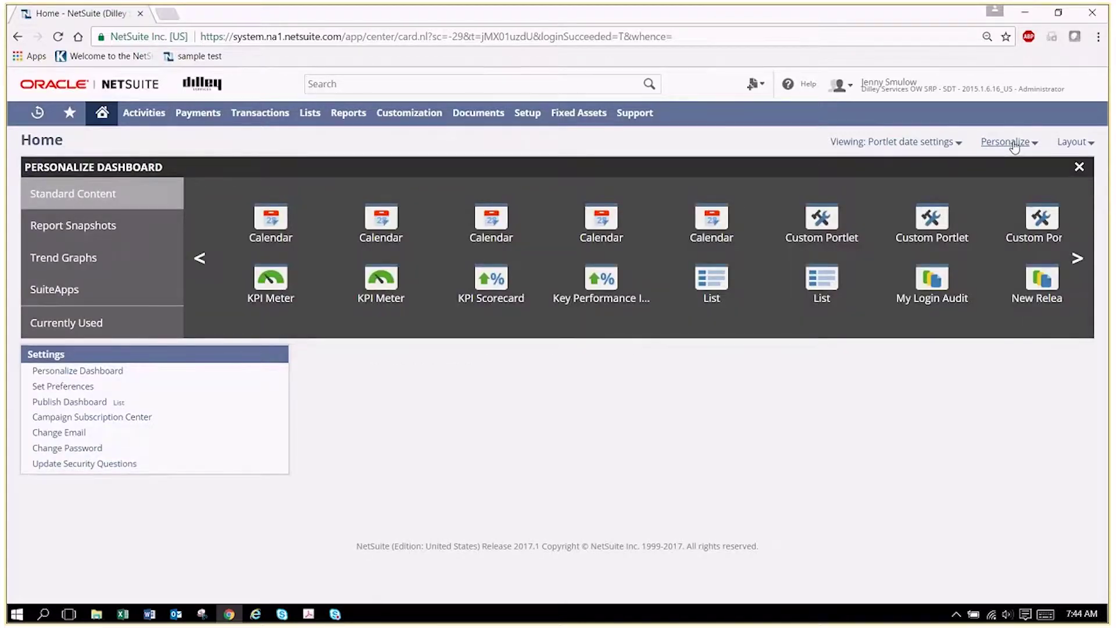
pyautogui.click(1077, 257)
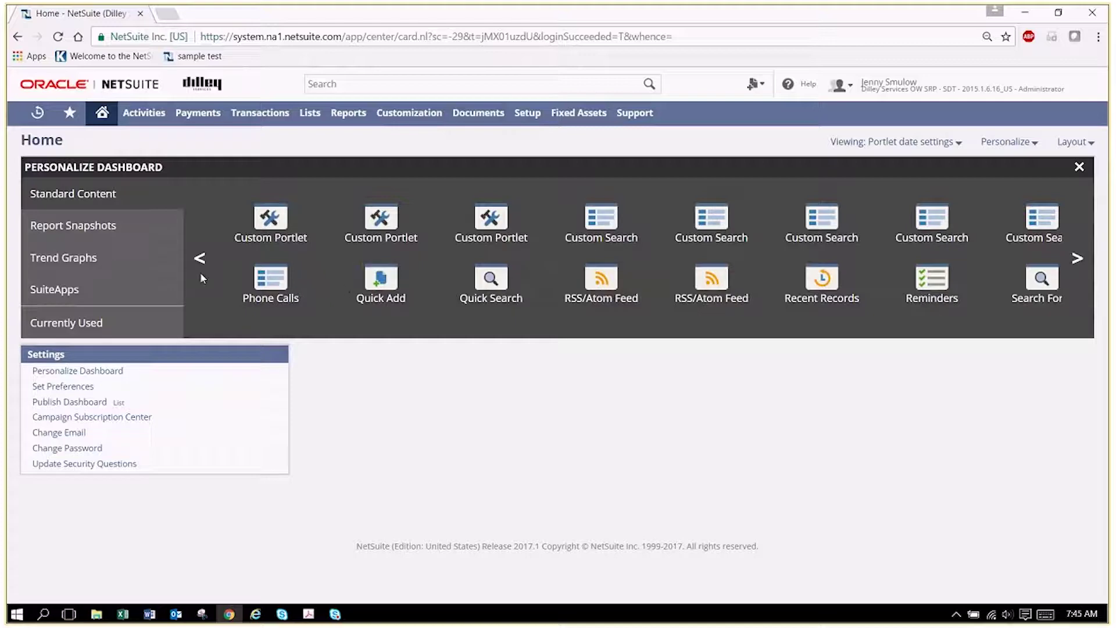
pyautogui.click(80, 226)
pyautogui.click(104, 256)
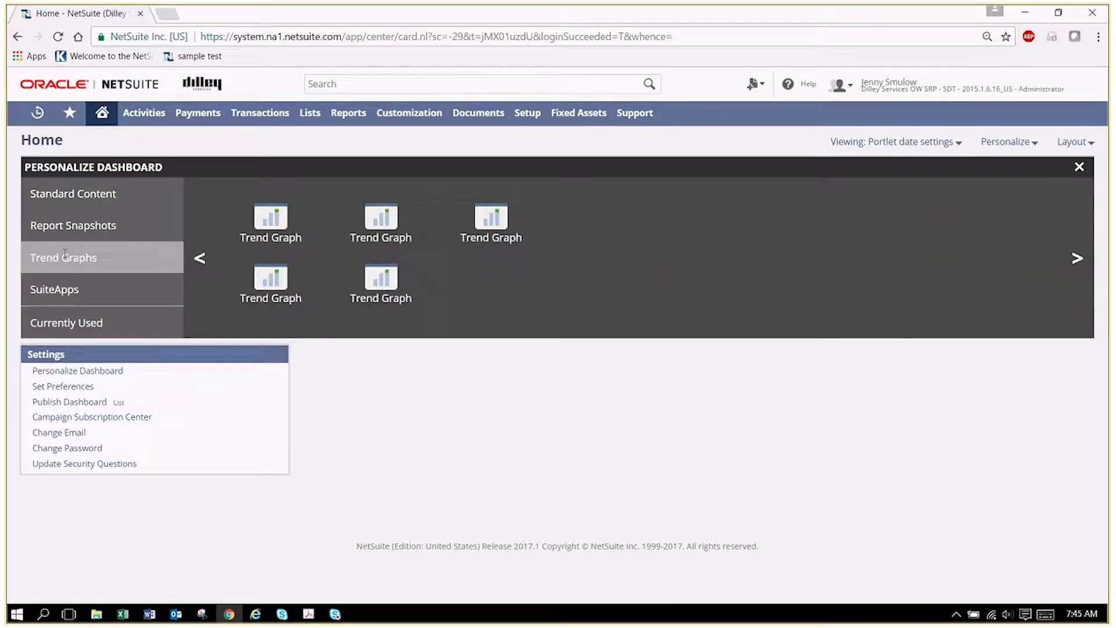
pyautogui.click(87, 197)
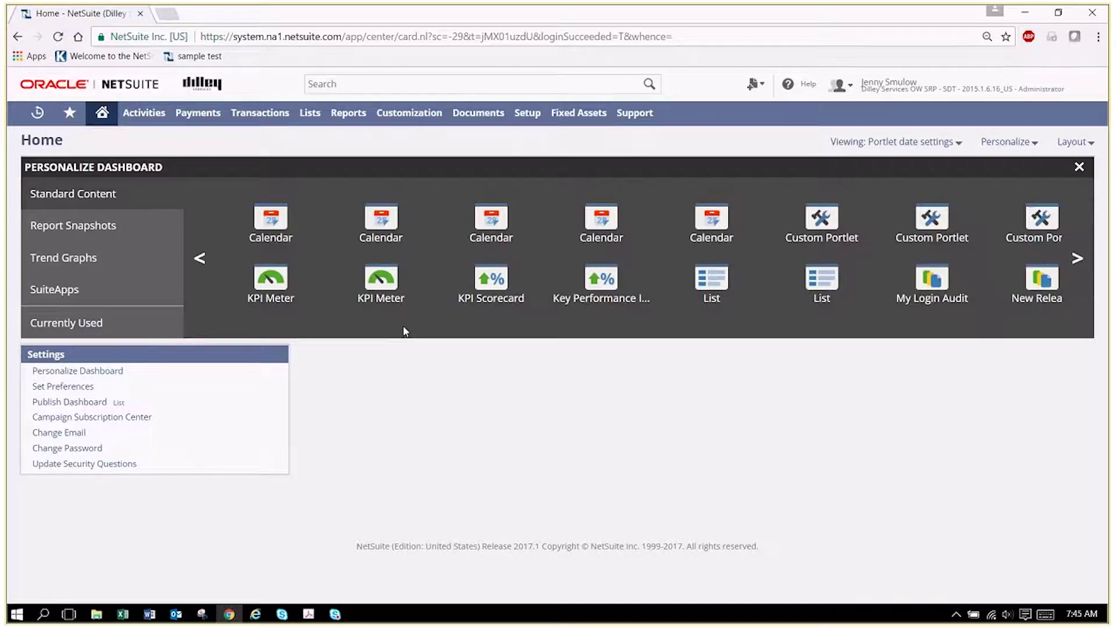
pyautogui.moveTo(268, 224)
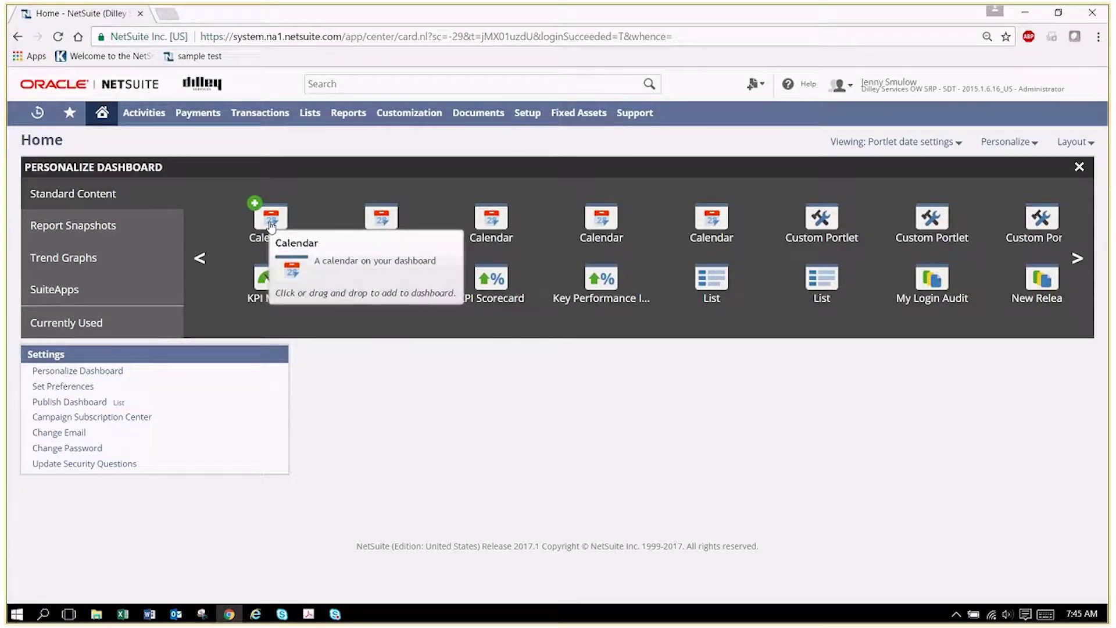
# - Add a Calendar portlet set to My Calendar in Week view
pyautogui.click(270, 225)
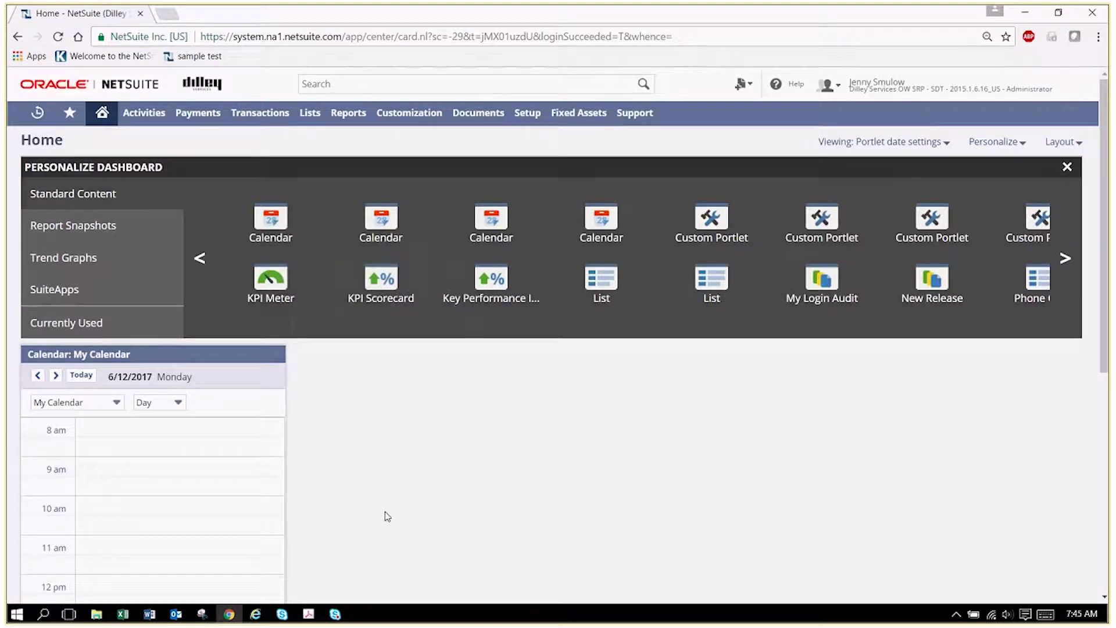
pyautogui.click(117, 402)
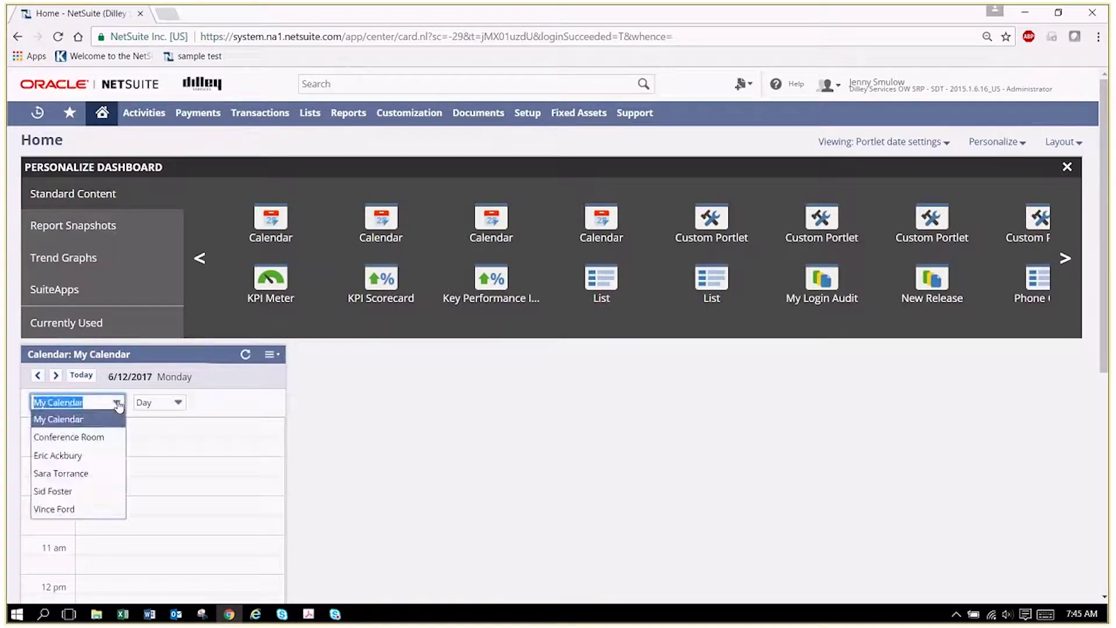
pyautogui.click(87, 456)
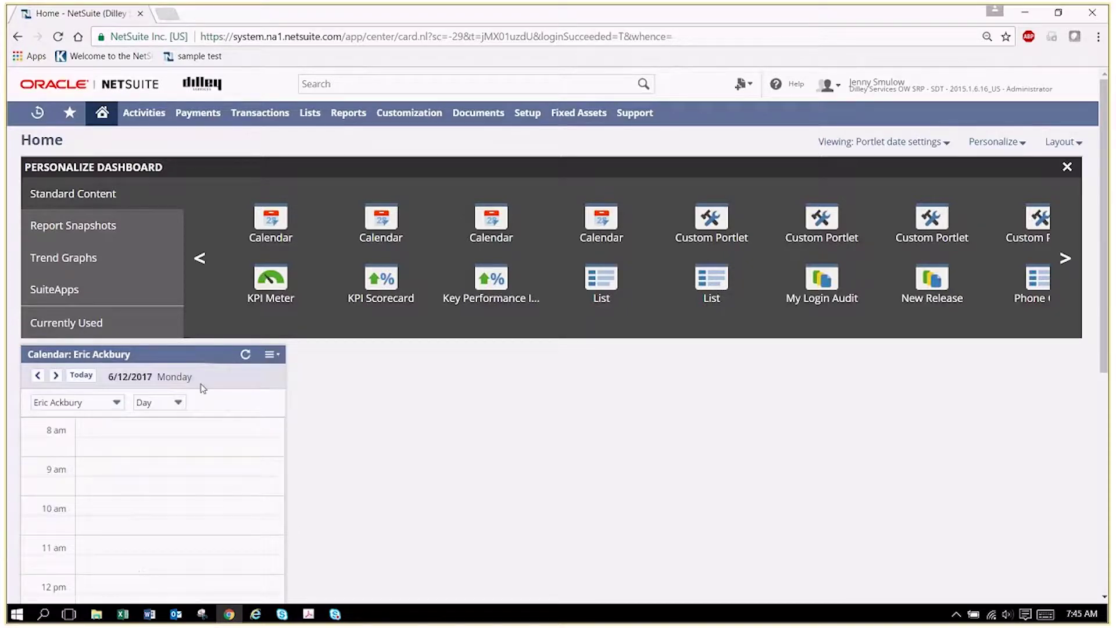
pyautogui.click(117, 402)
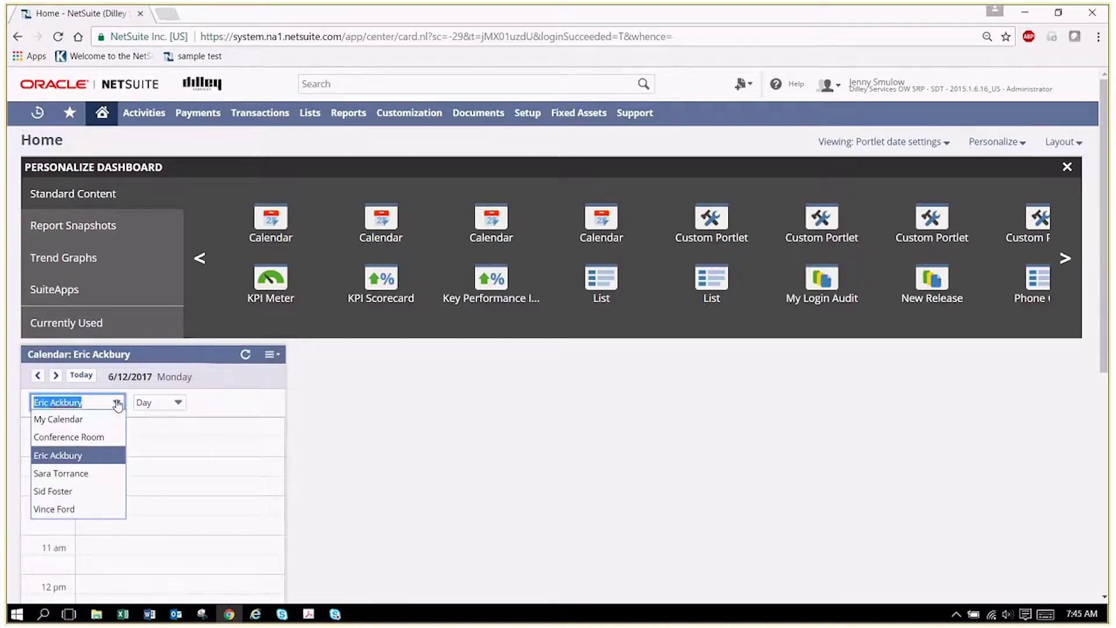
pyautogui.click(87, 420)
pyautogui.click(179, 403)
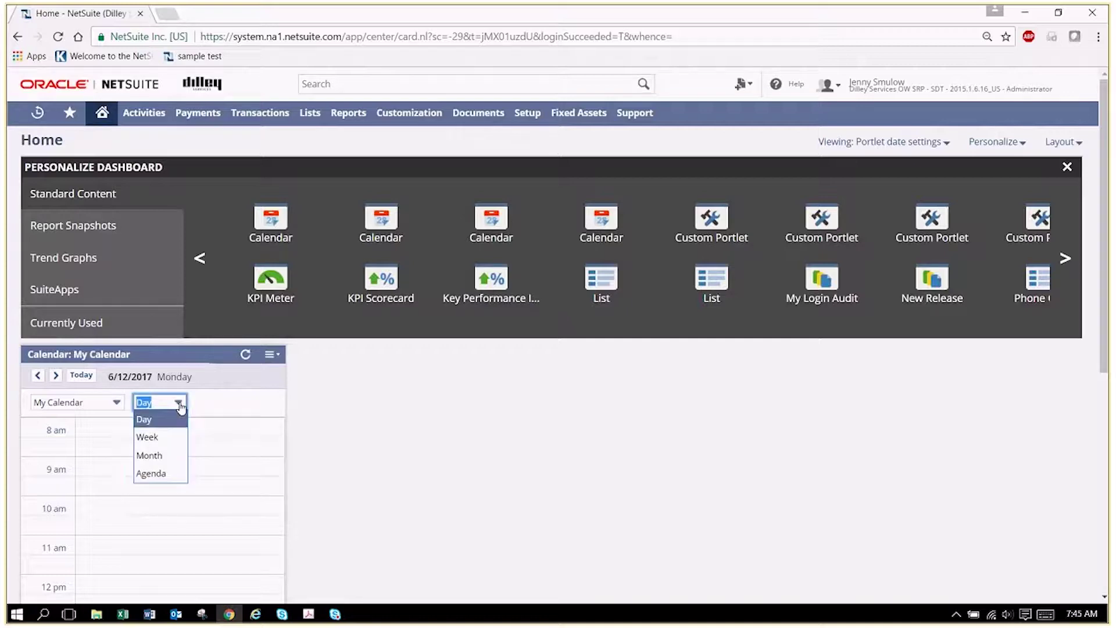
pyautogui.click(170, 441)
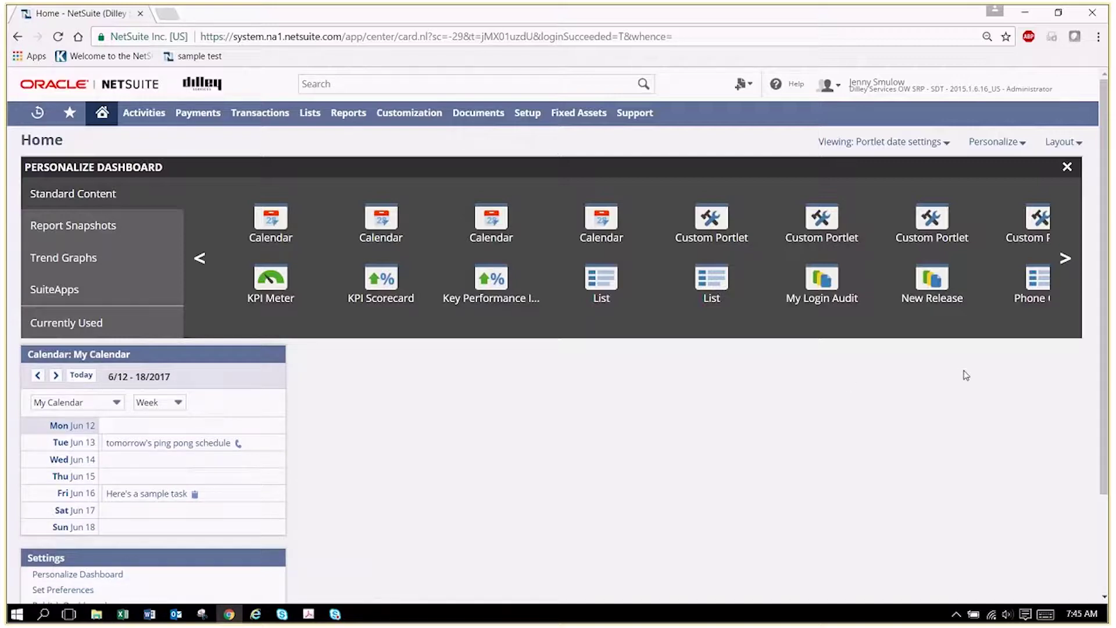
# - Add Phone Calls, Tasks and Reminders portlets from the Standard Content carousel
pyautogui.click(1065, 259)
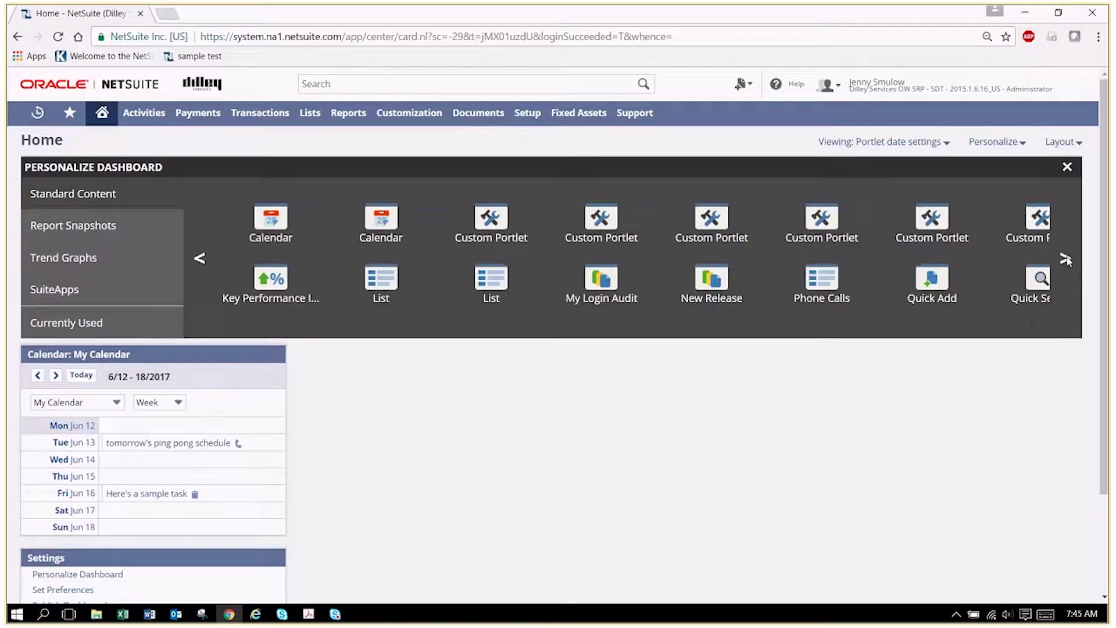
pyautogui.click(818, 279)
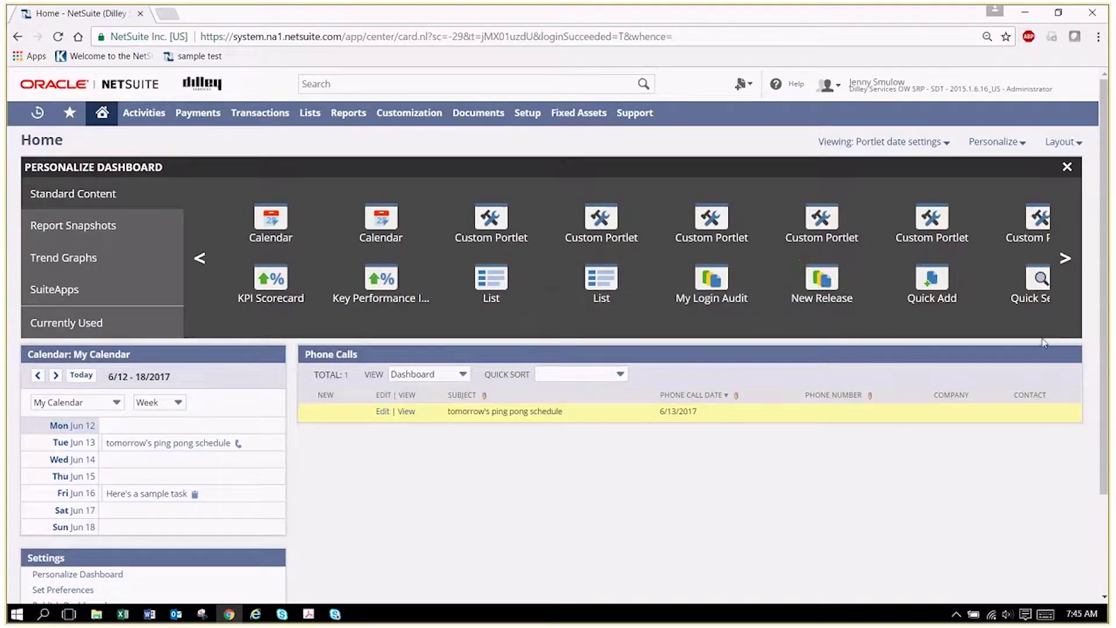
pyautogui.click(1064, 260)
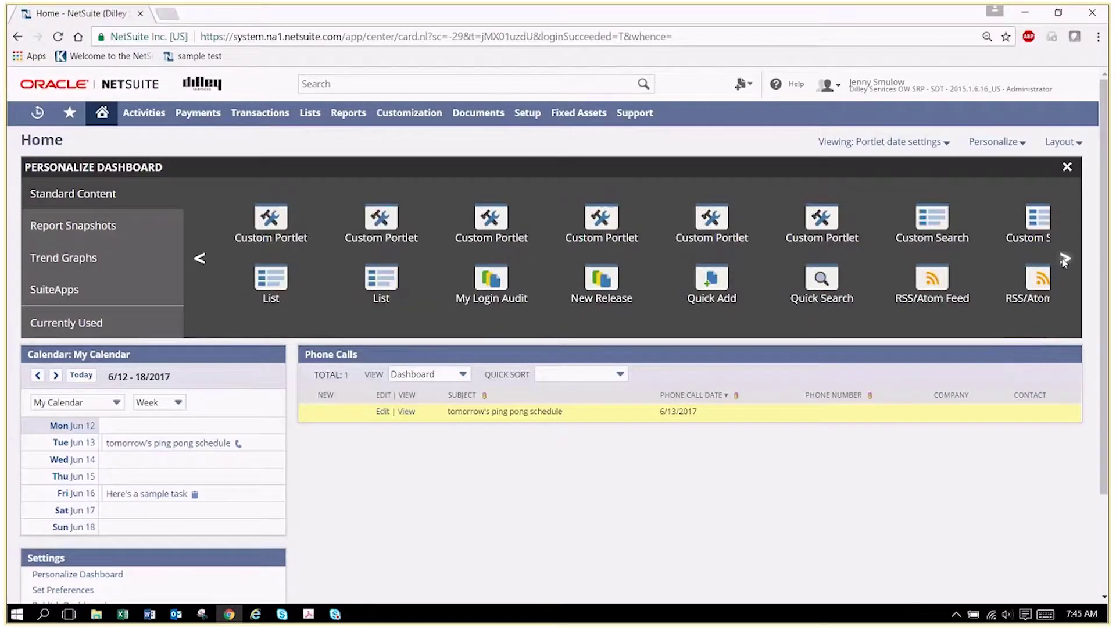
pyautogui.click(991, 280)
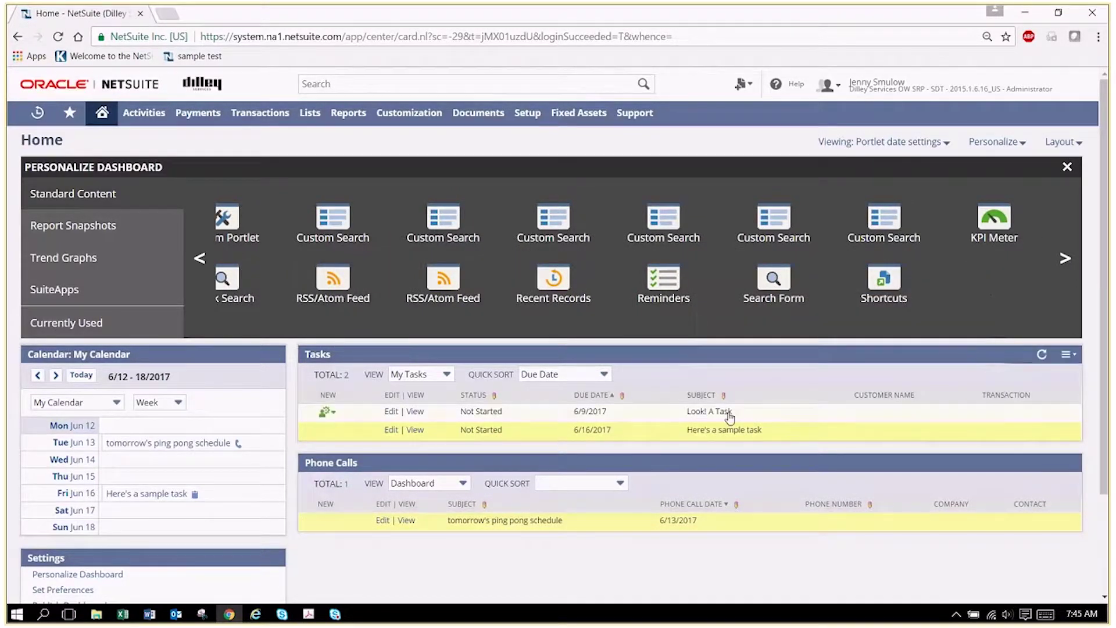
pyautogui.click(677, 291)
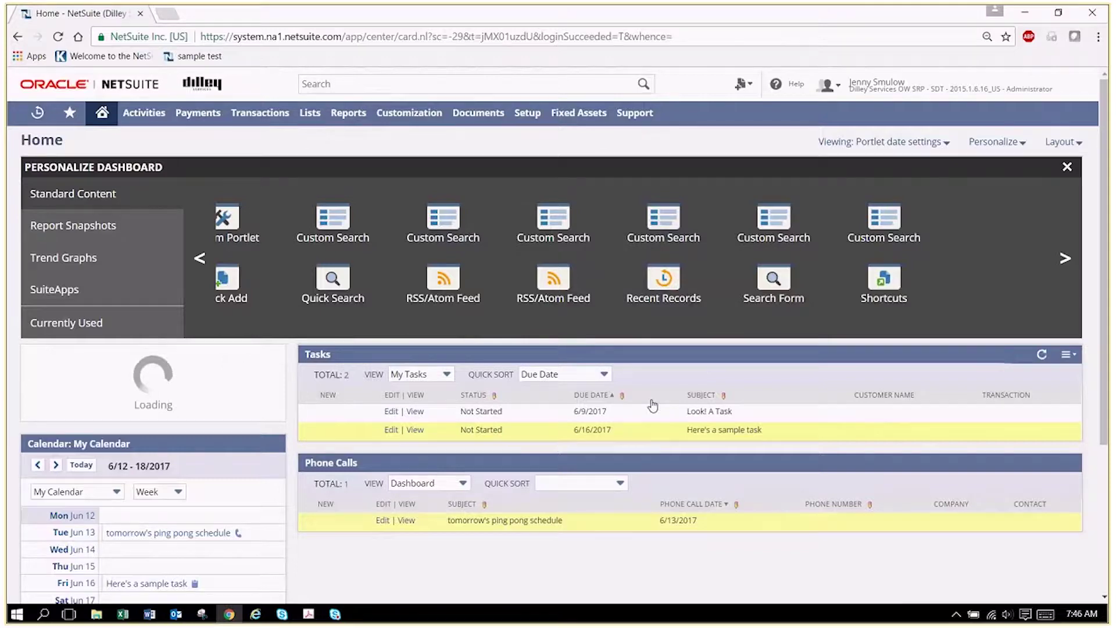
# - Remove the Tasks and Phone Calls portlets from the dashboard
pyautogui.click(1068, 353)
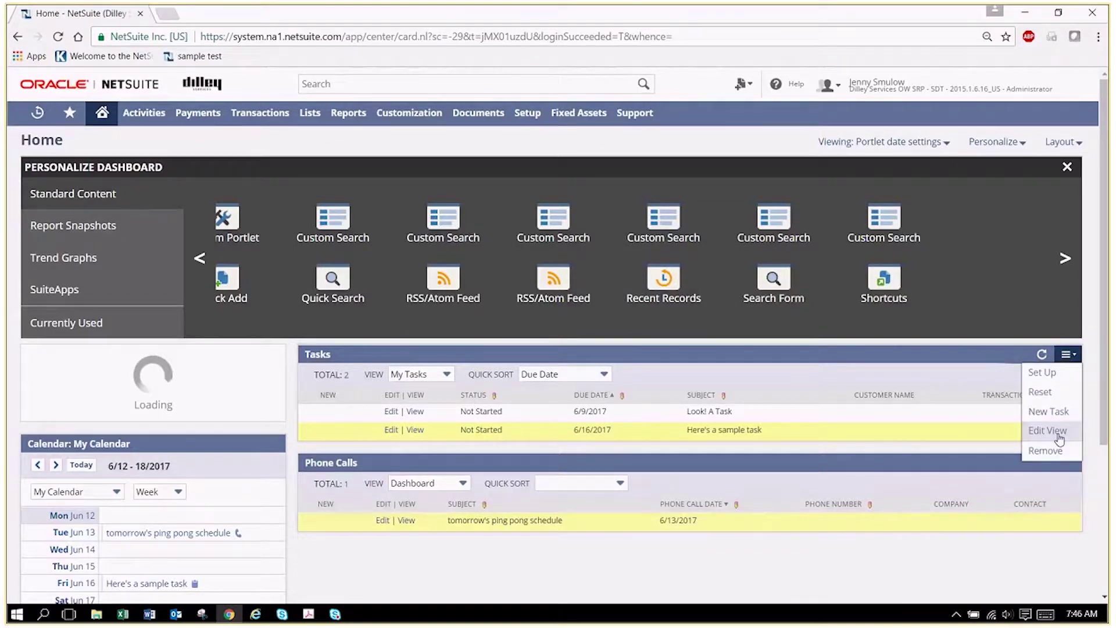
pyautogui.click(1049, 450)
pyautogui.click(1067, 354)
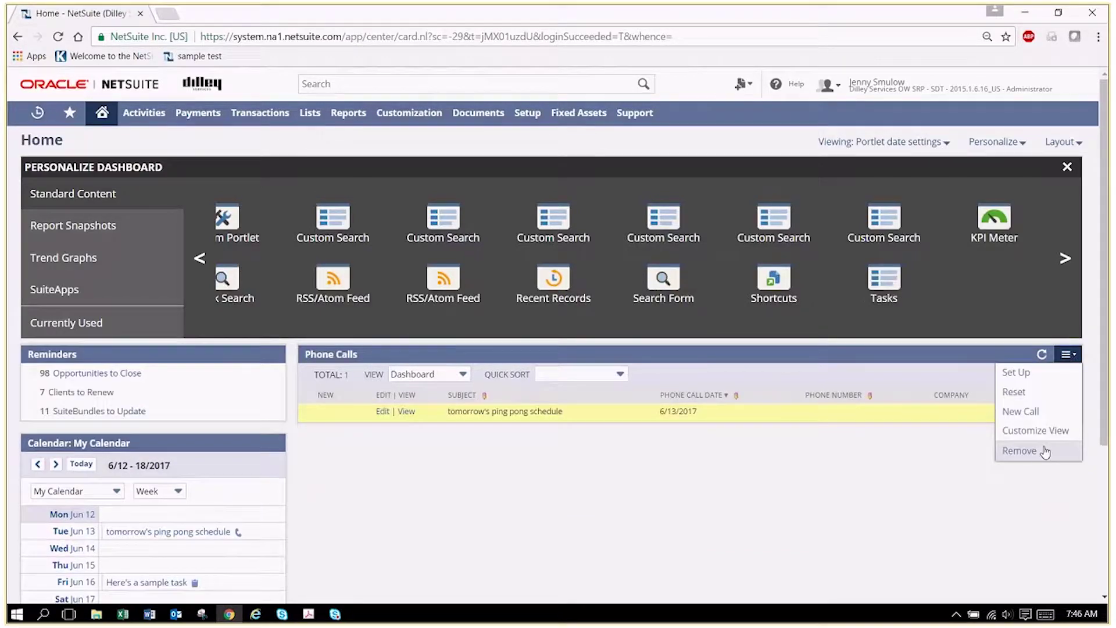
pyautogui.click(1045, 451)
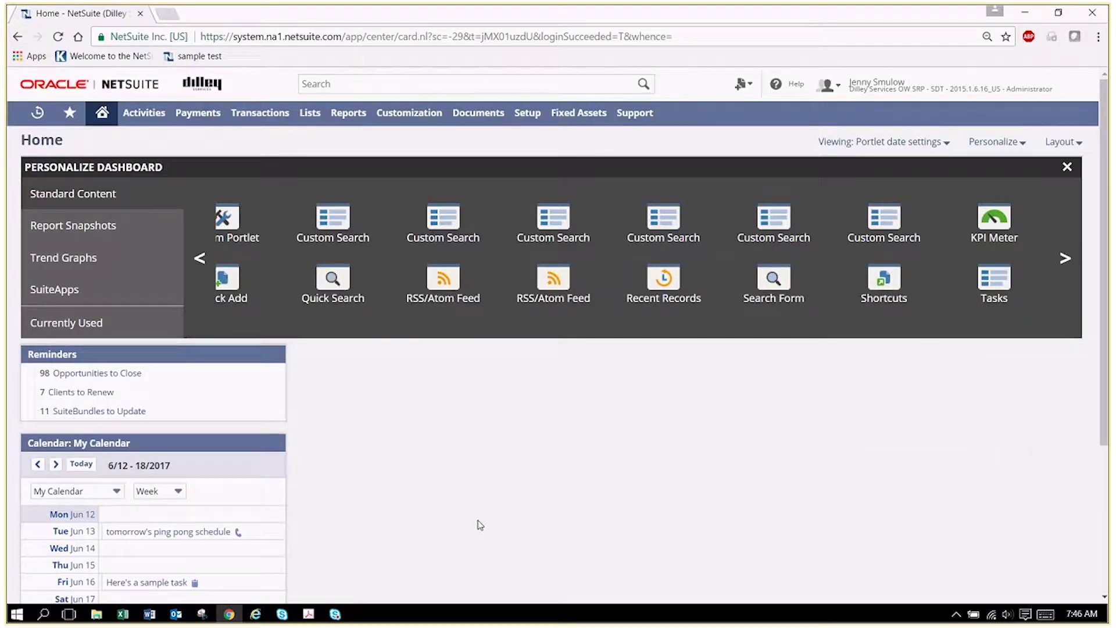
pyautogui.click(270, 355)
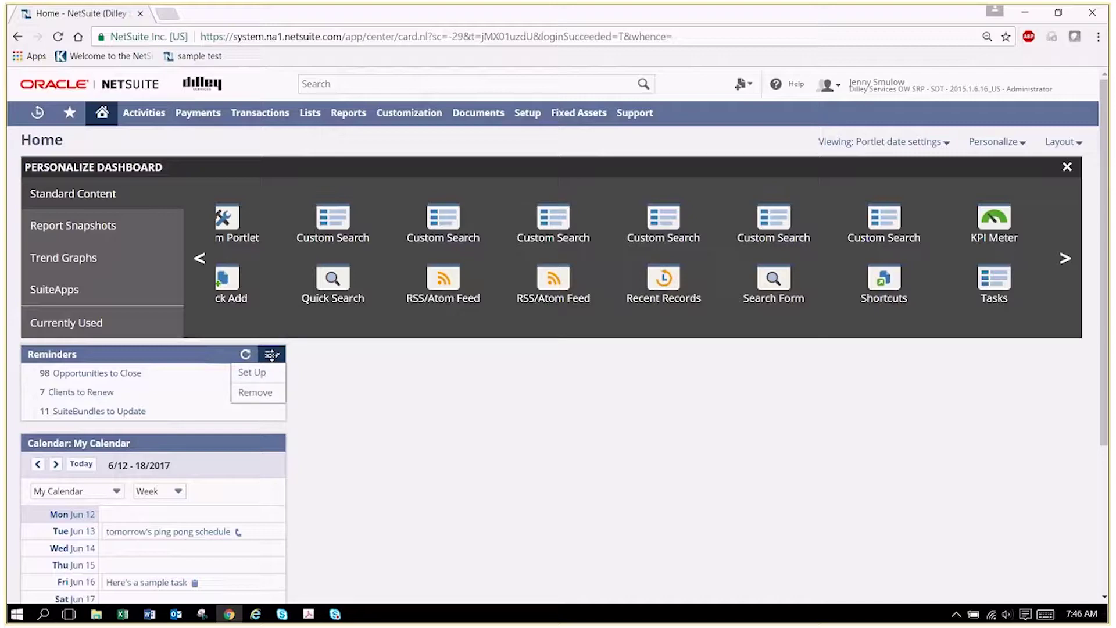
# - Limit Reminders to Clients to Renew and SuiteBundles to Update, and add a KPI Scorecard portlet
pyautogui.click(252, 375)
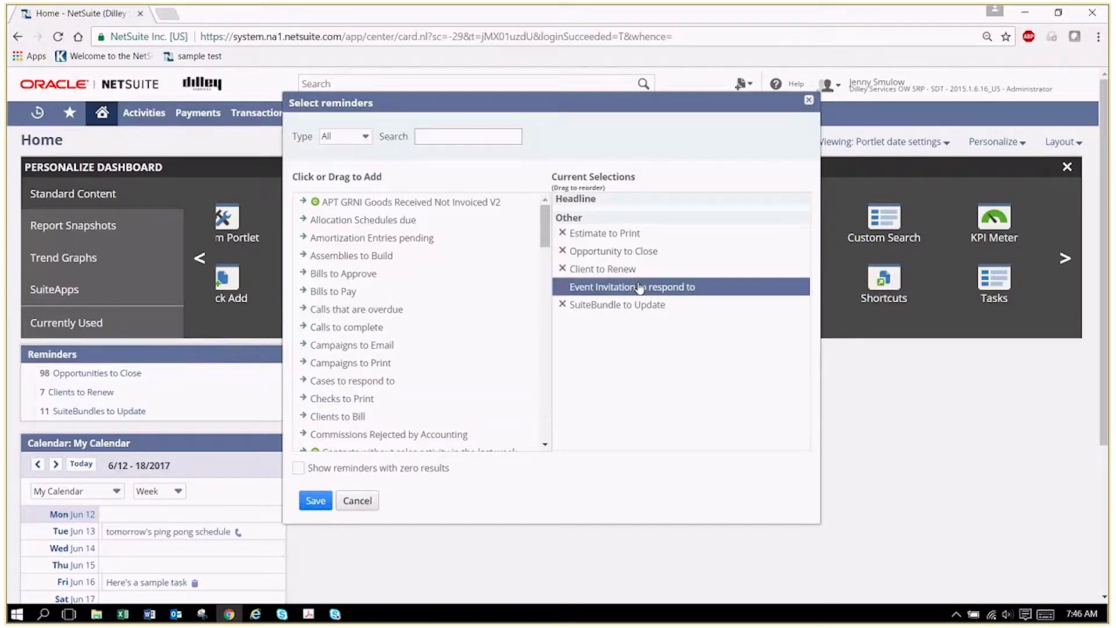
pyautogui.moveTo(606, 239); pyautogui.dragTo(498, 311)
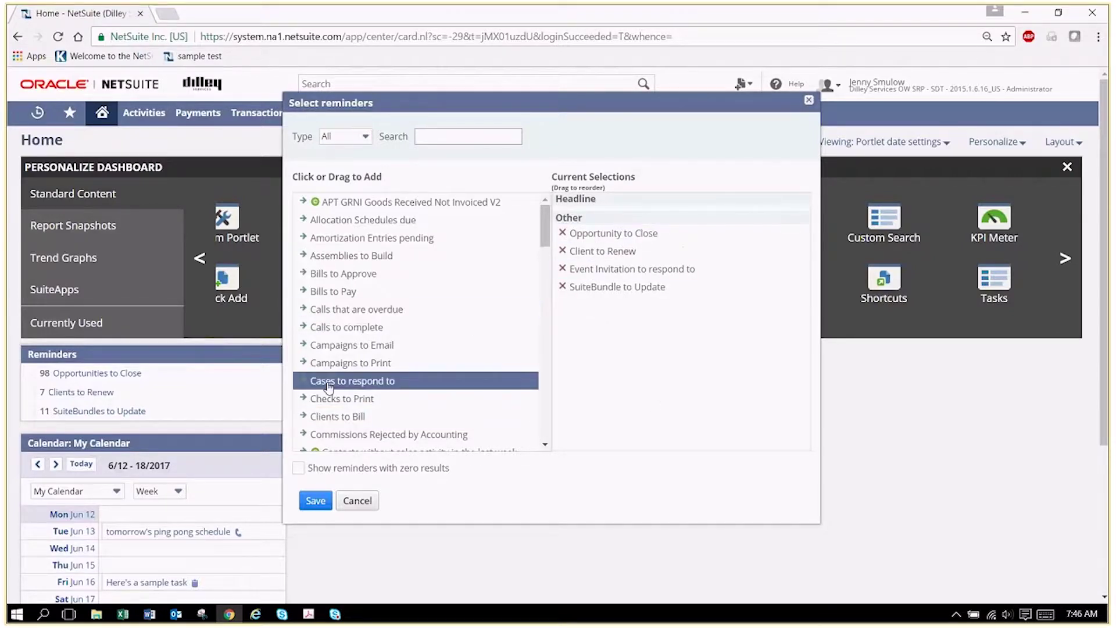
pyautogui.click(562, 233)
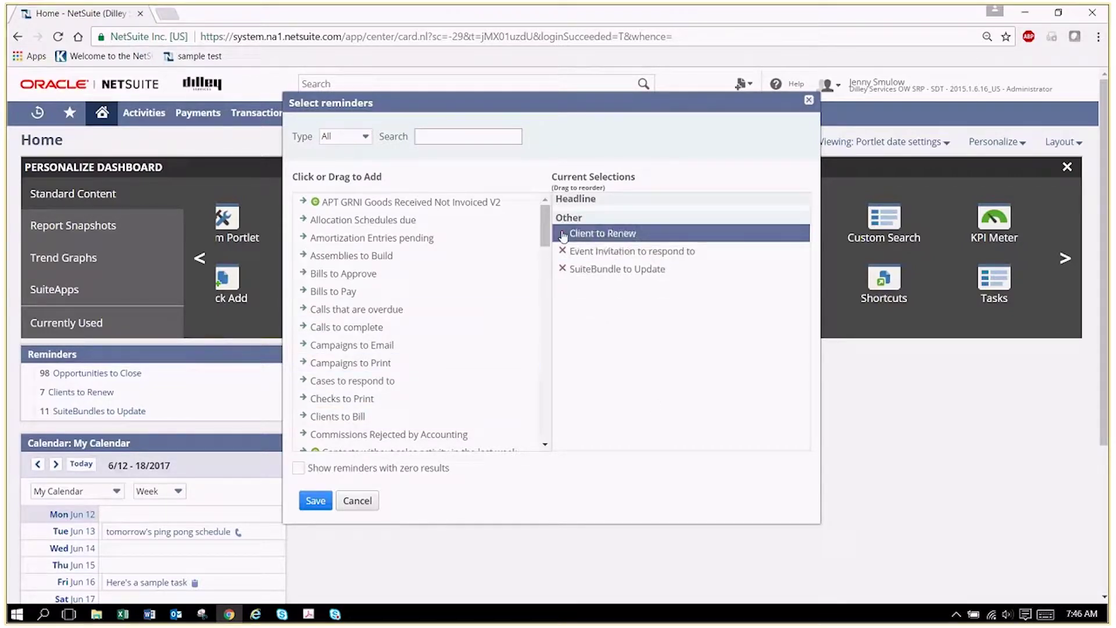
pyautogui.click(314, 501)
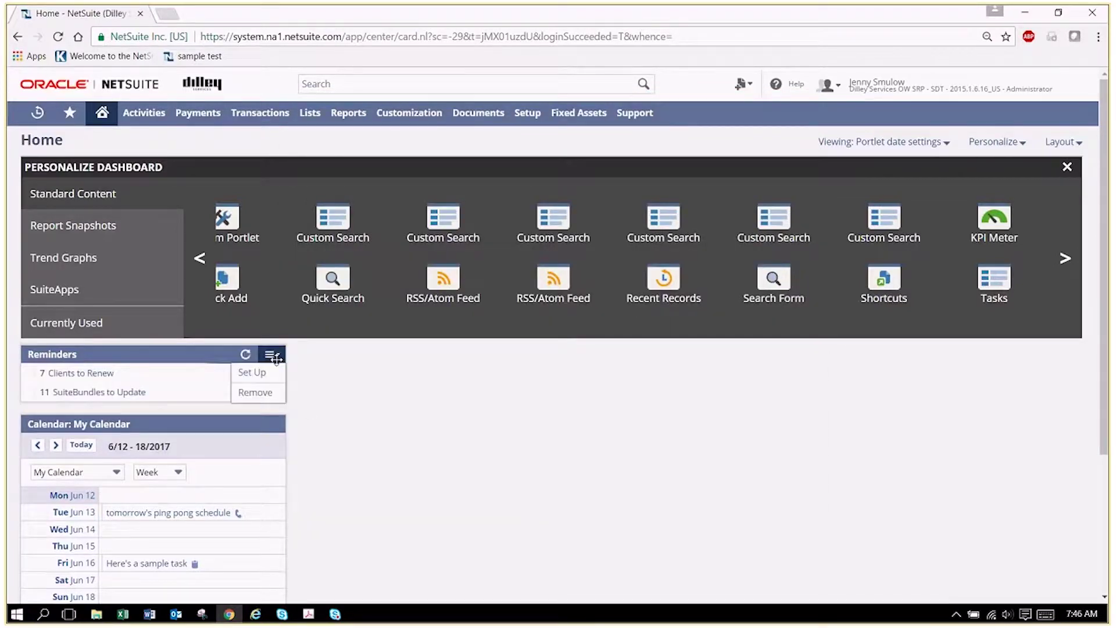
pyautogui.click(199, 258)
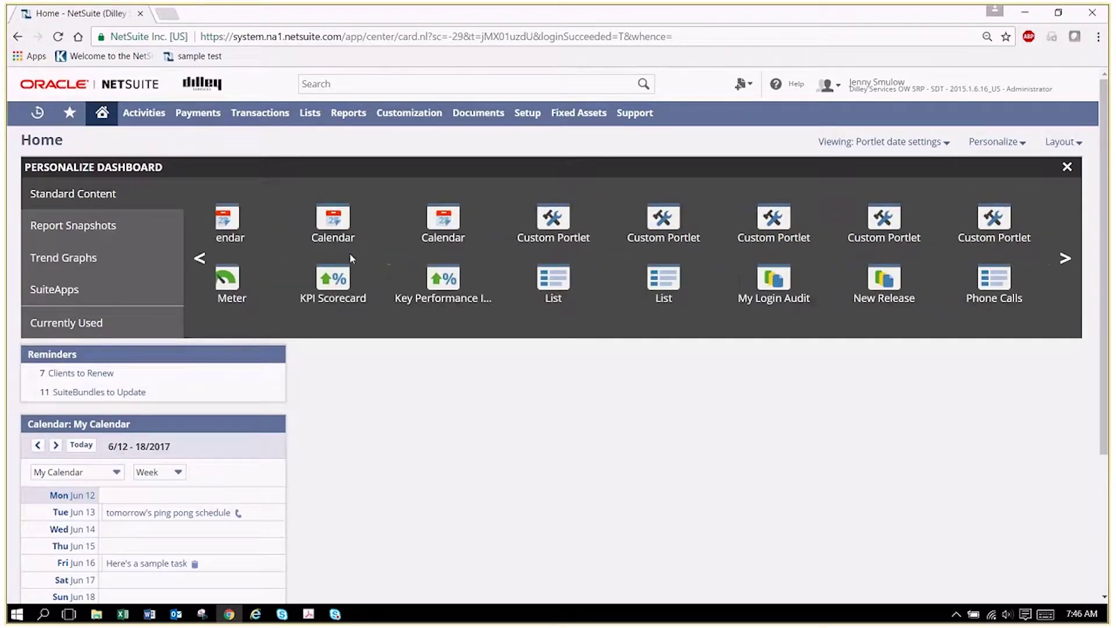
pyautogui.click(342, 282)
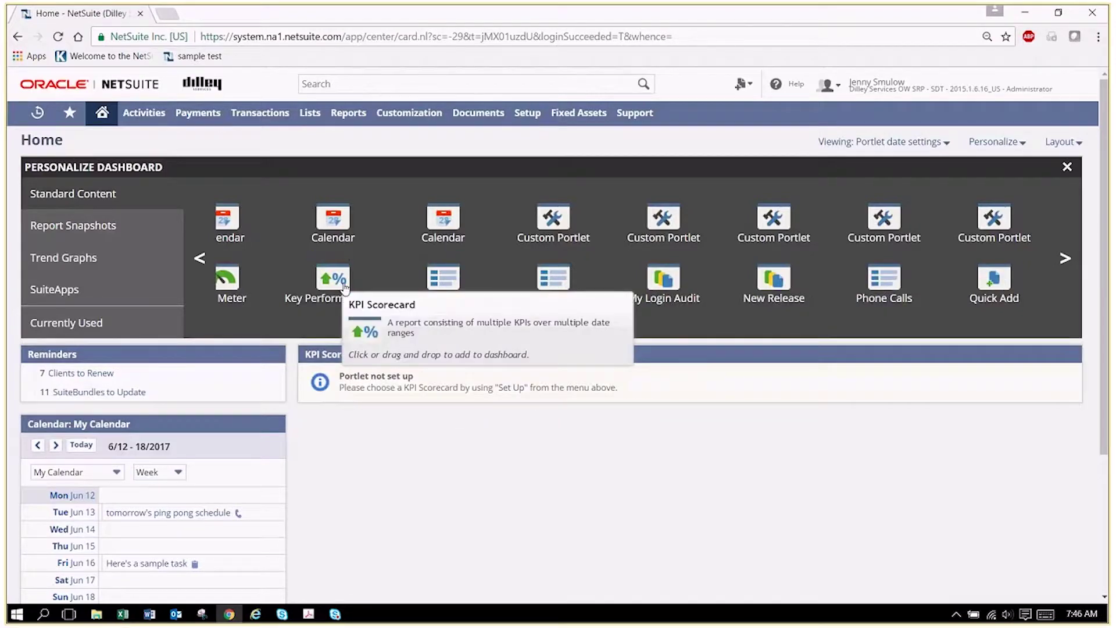
# - Set the KPI Scorecard portlet to the Financial Ratios scorecard and save
pyautogui.click(1067, 354)
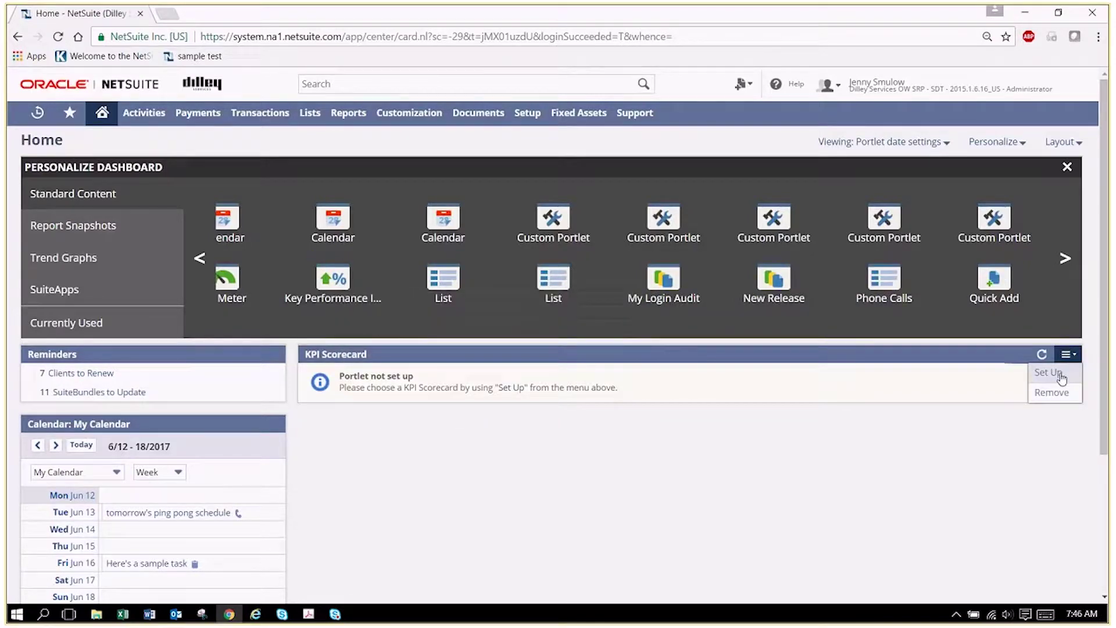
pyautogui.click(1051, 372)
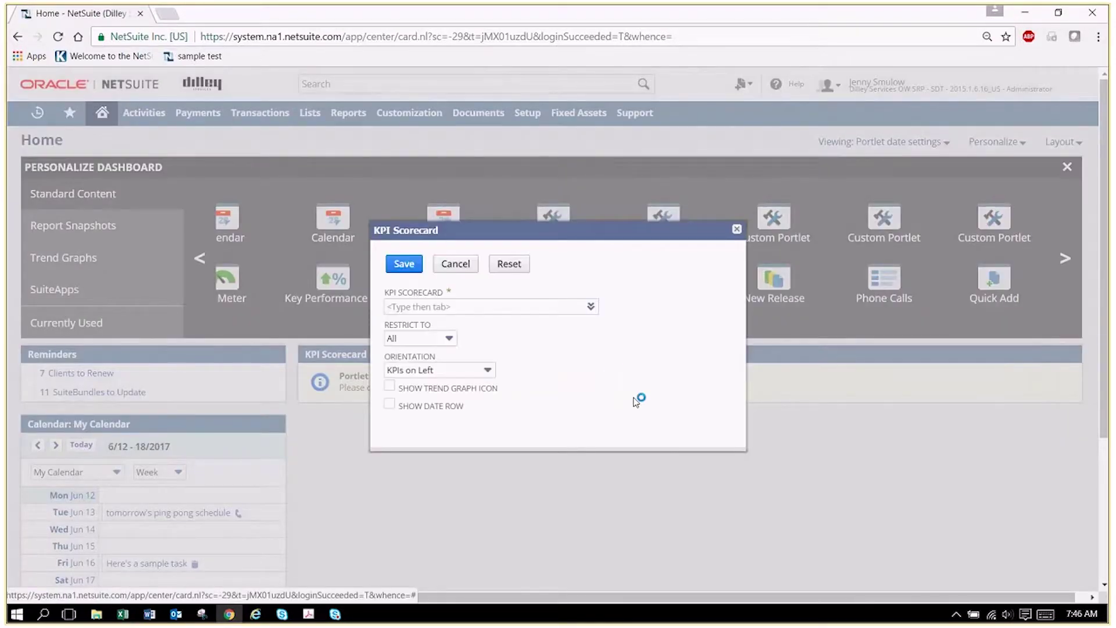
pyautogui.click(591, 308)
pyautogui.click(586, 328)
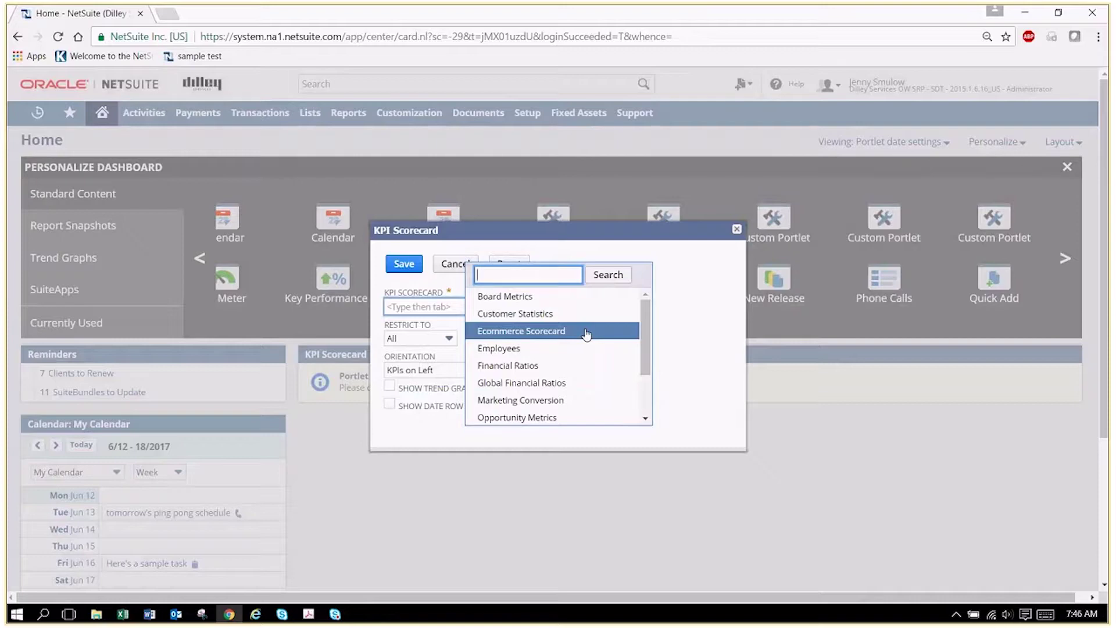
pyautogui.click(522, 365)
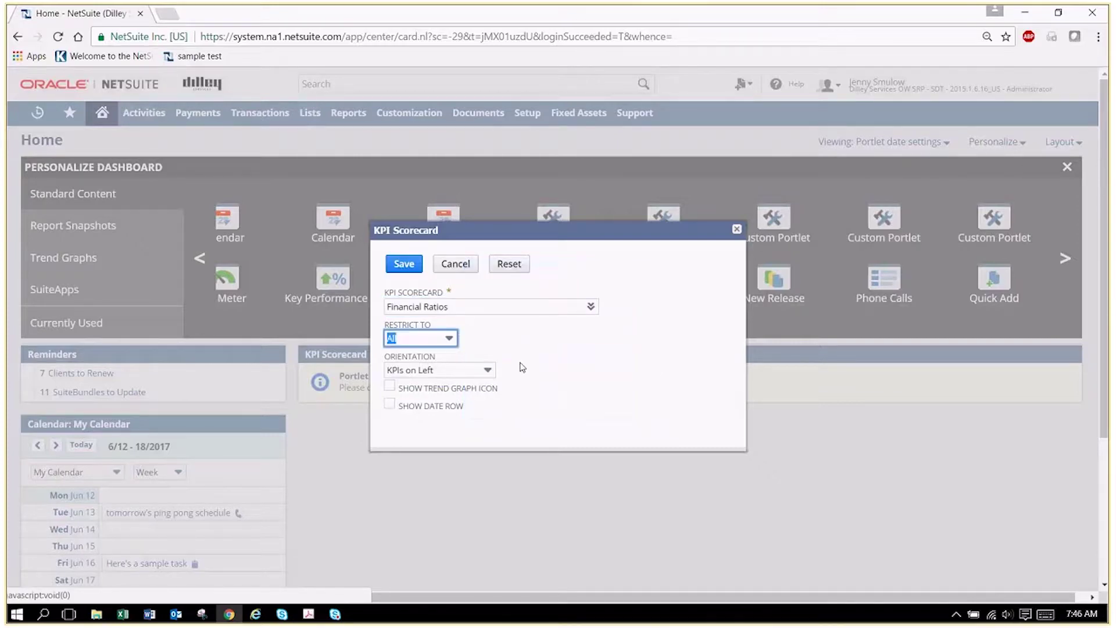
pyautogui.press('Return')
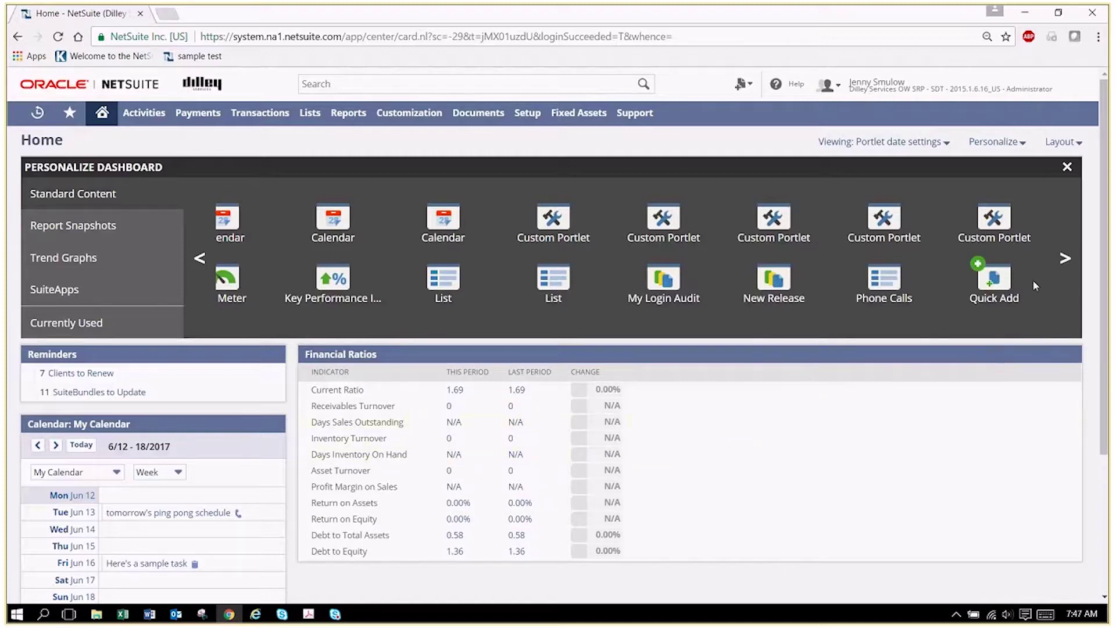
pyautogui.click(1064, 258)
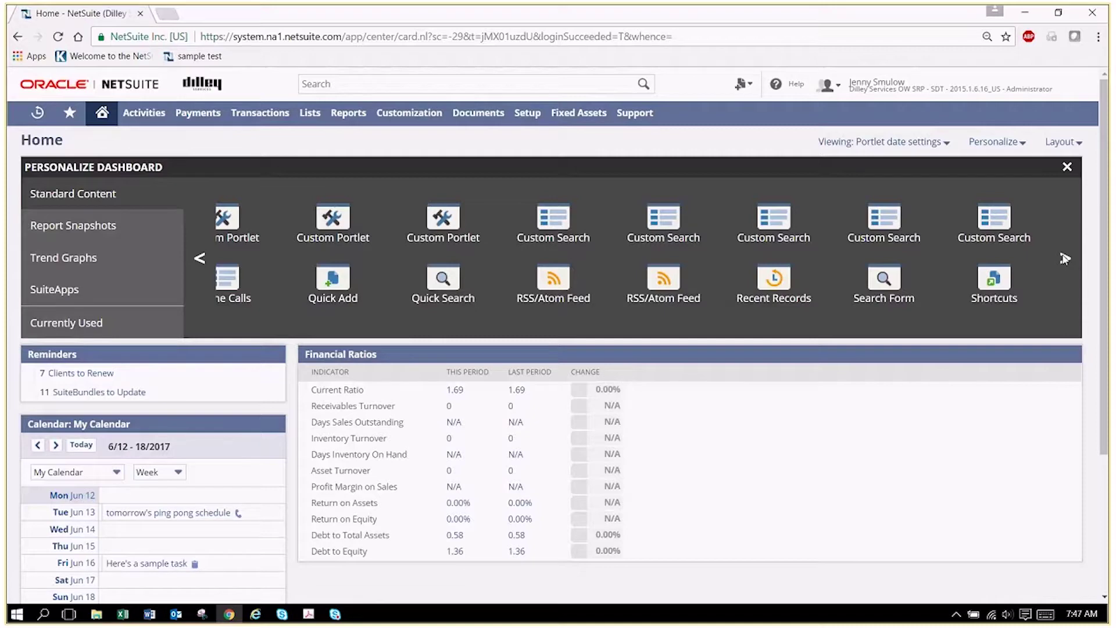
# - Add a Shortcuts portlet to the dashboard above Financial Ratios
pyautogui.click(983, 281)
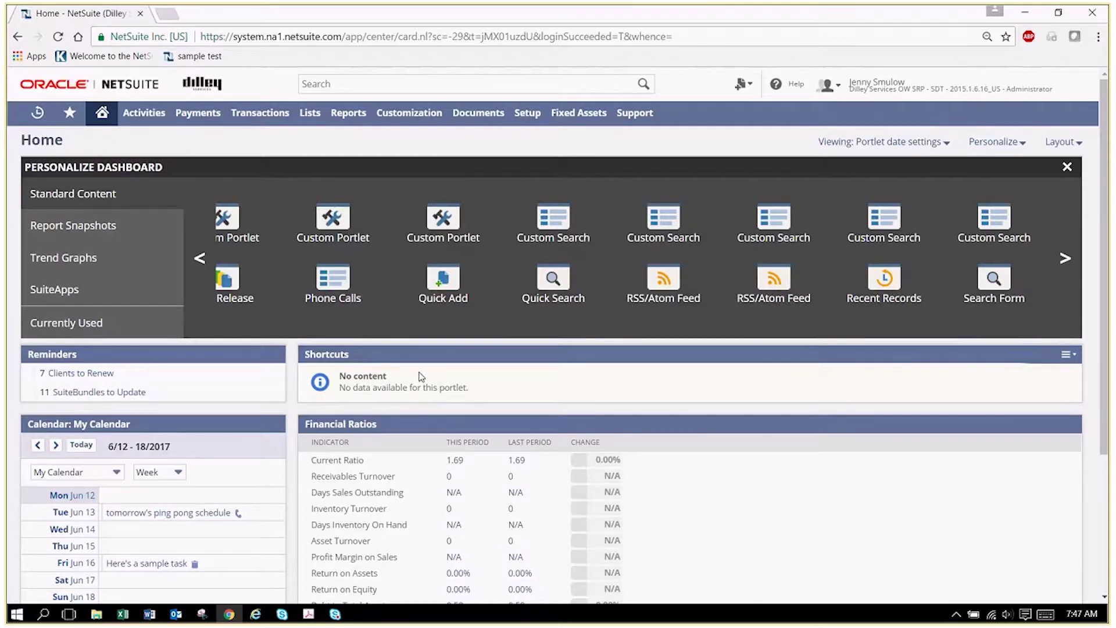
# - Open a new Chrome browser tab
pyautogui.click(169, 13)
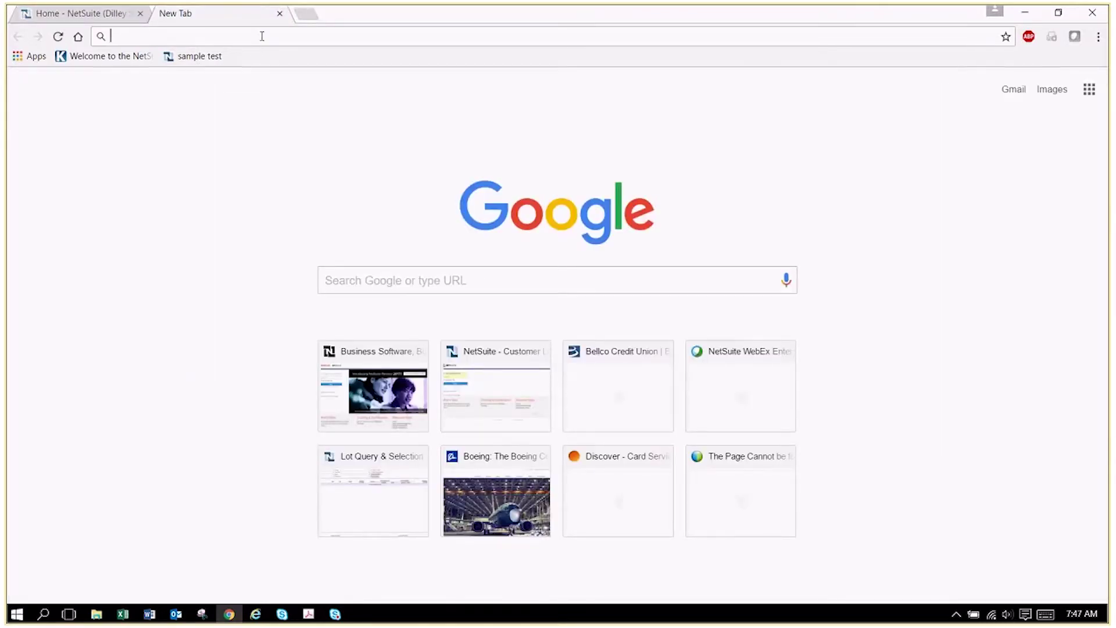
# - Load boeing.com from the address bar and copy its web address
pyautogui.write('boeing.com')
pyautogui.press('Return')
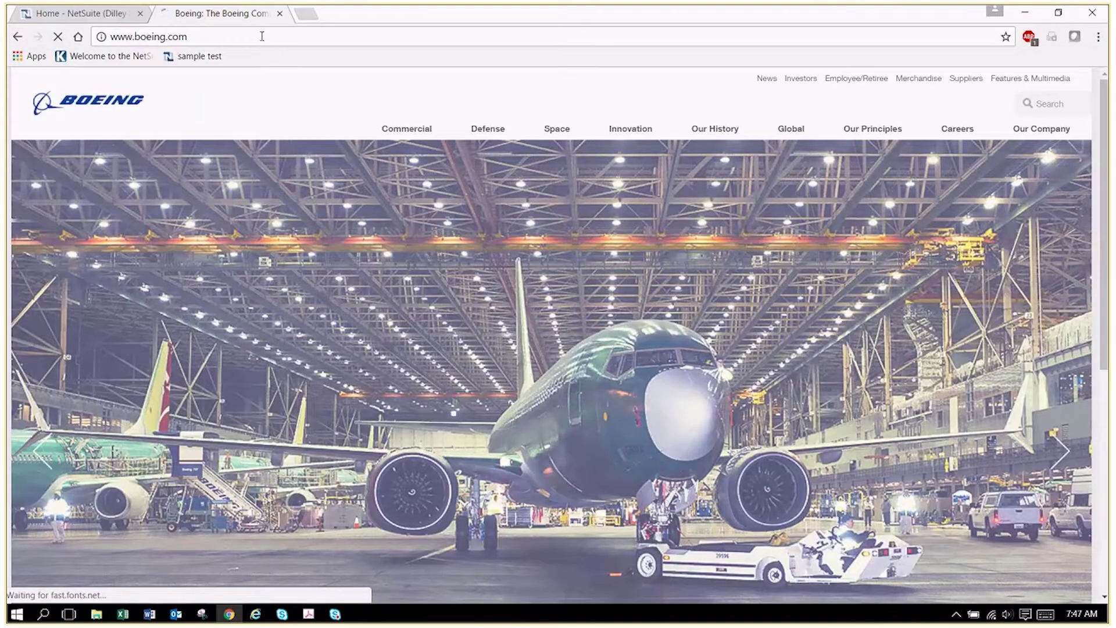
pyautogui.click(217, 35)
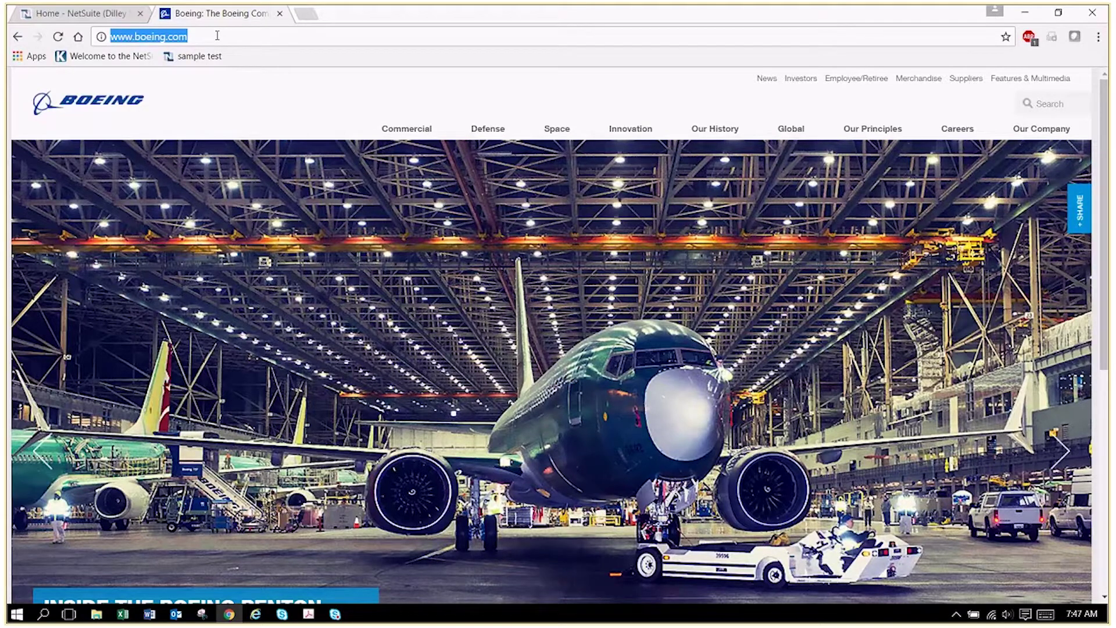
pyautogui.rightClick(168, 37)
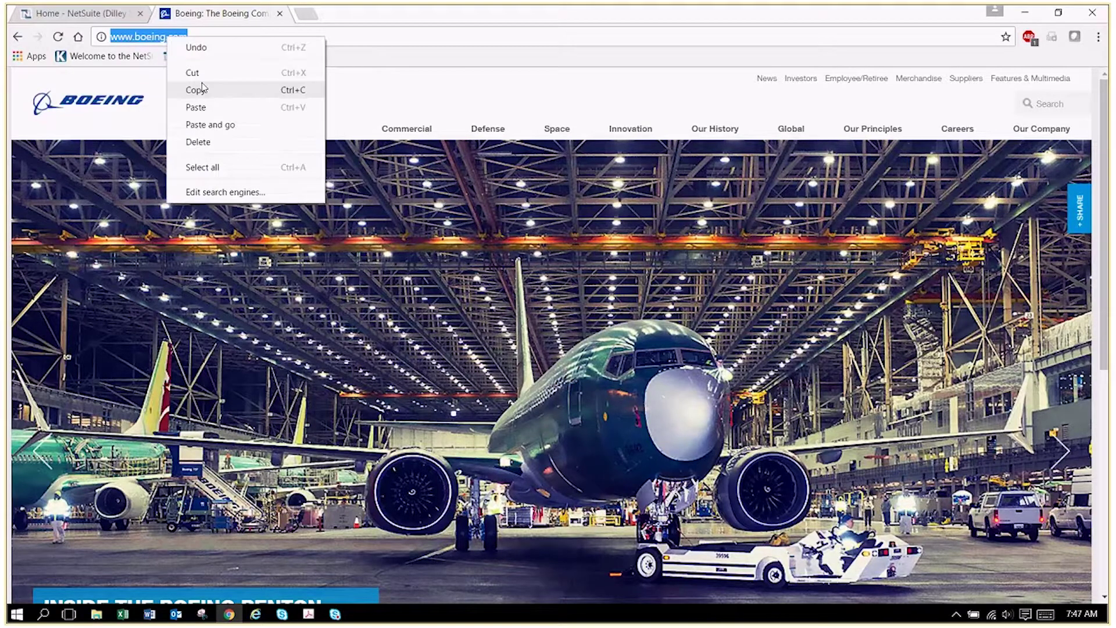
pyautogui.click(202, 88)
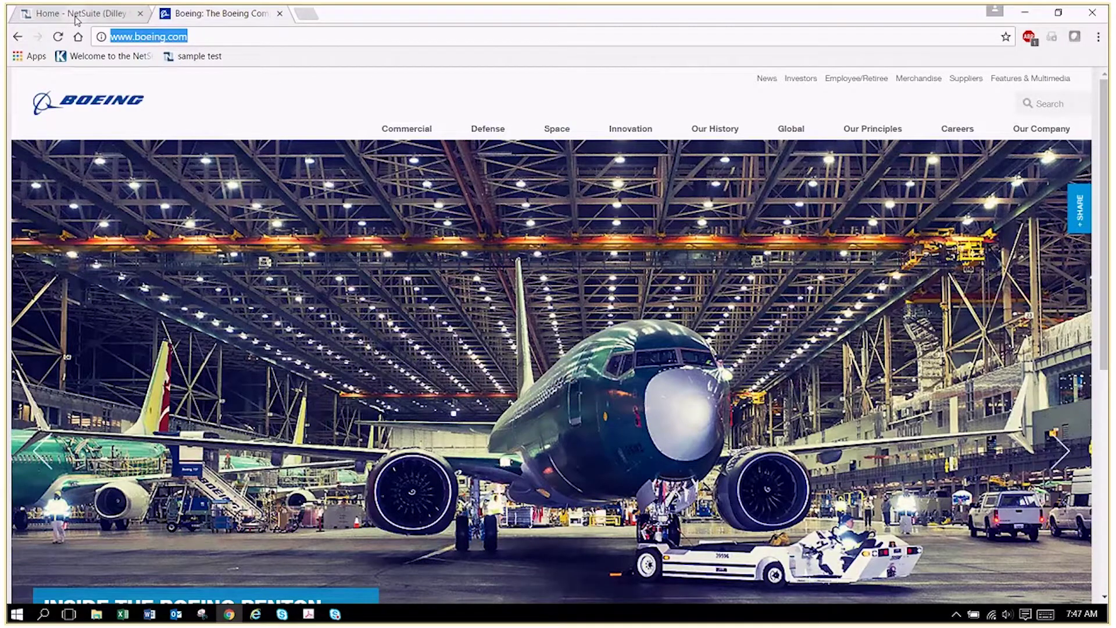
pyautogui.click(76, 18)
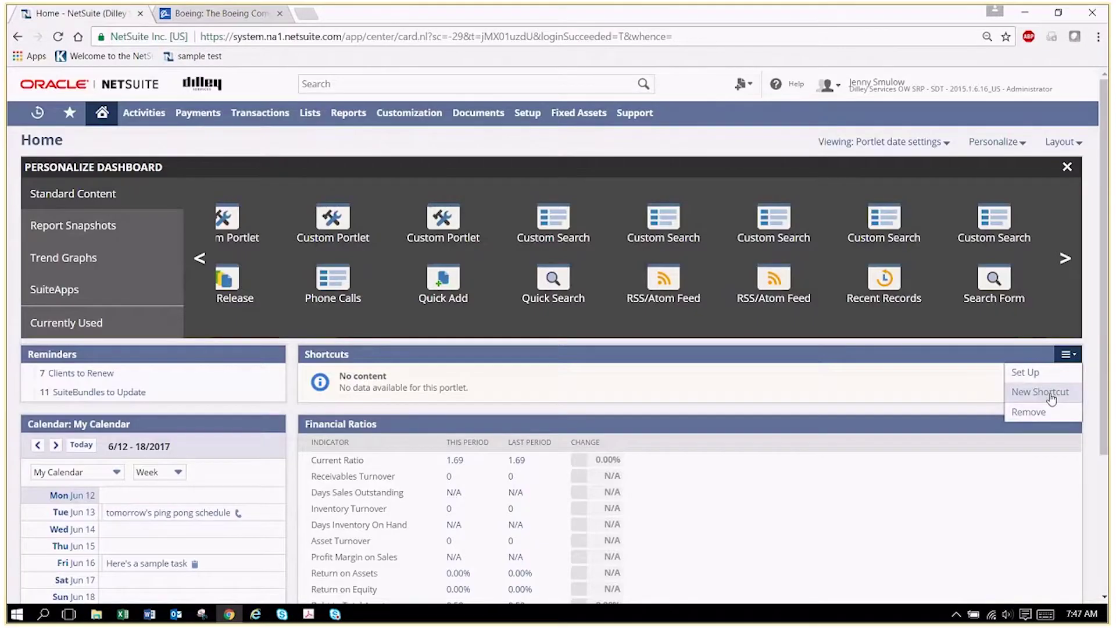
pyautogui.click(1040, 392)
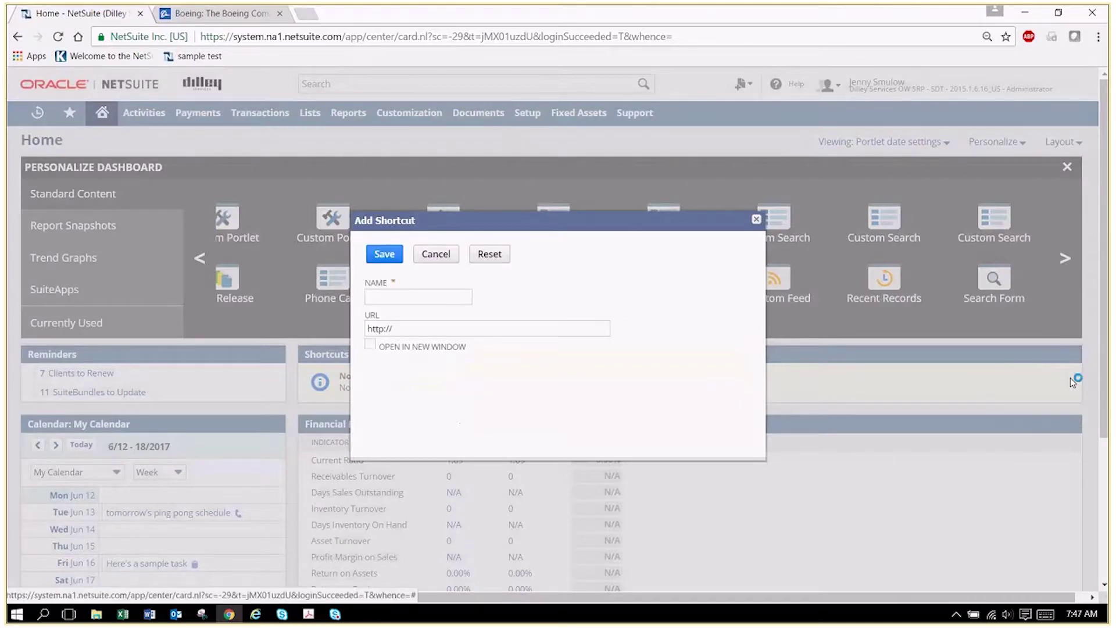
pyautogui.click(416, 296)
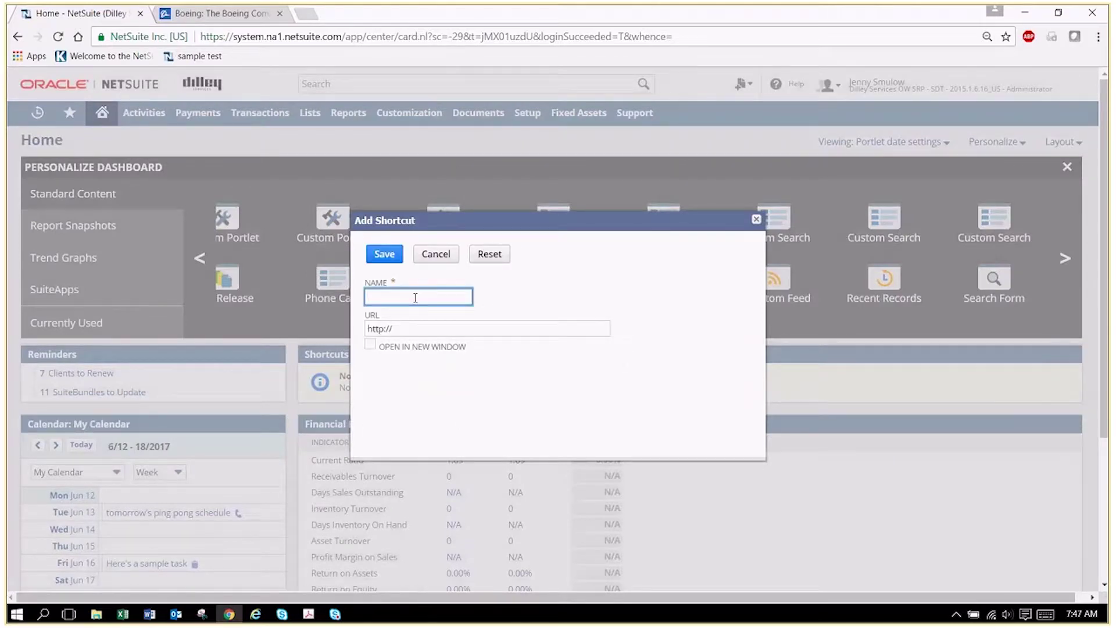
pyautogui.write('the new pl')
pyautogui.write('ace')
pyautogui.press('Tab')
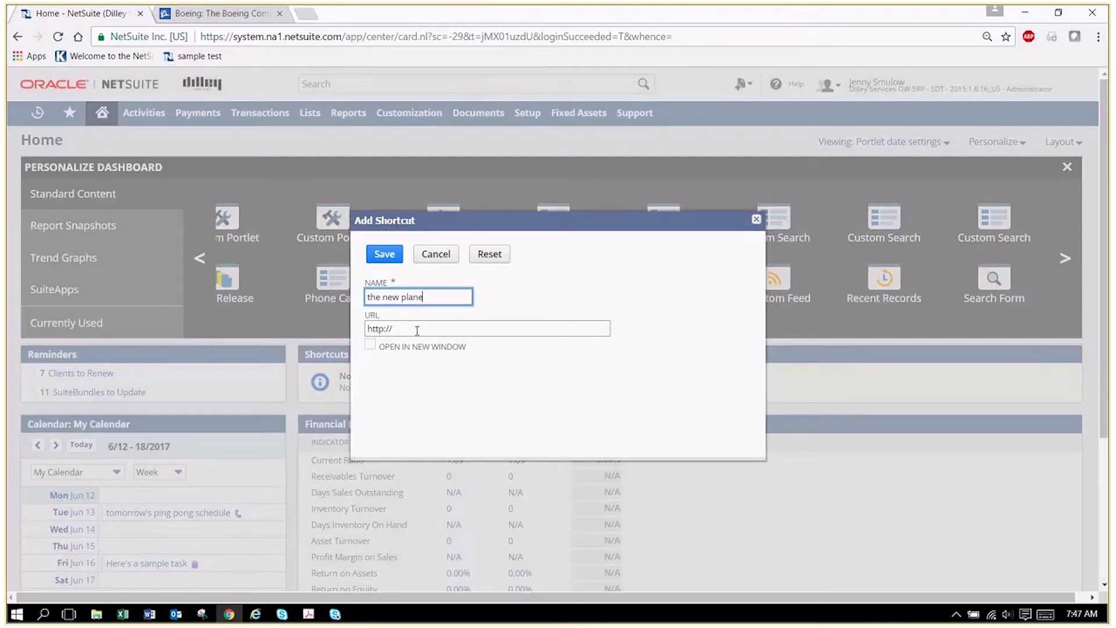
pyautogui.hotkey('ctrl', 'v')
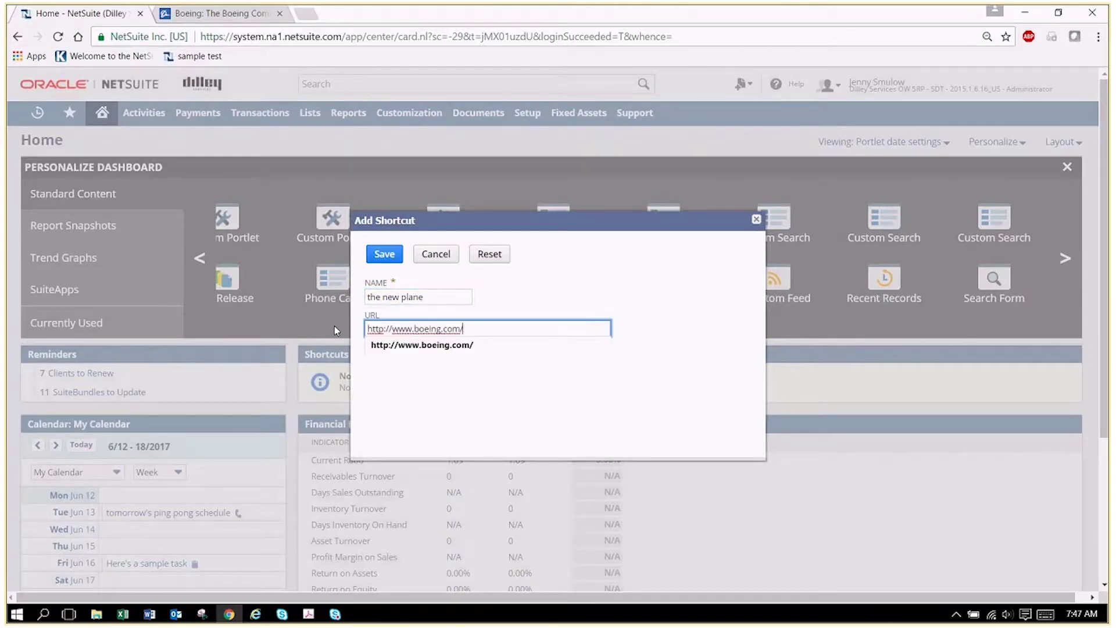
pyautogui.click(383, 254)
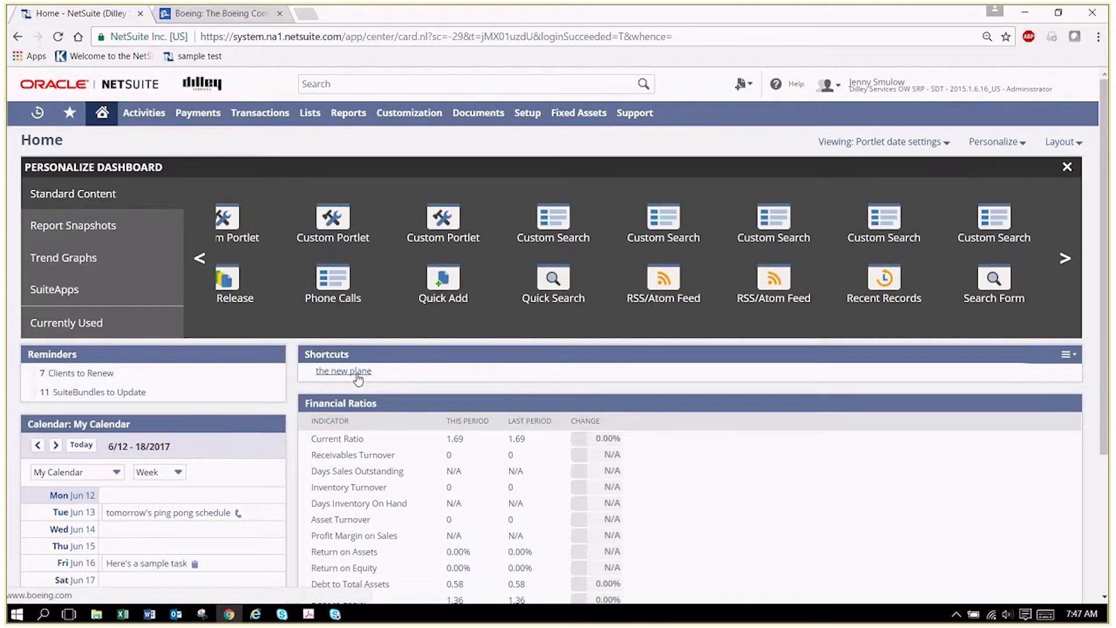
# - Verify the new plane shortcut by opening it in a new tab, then close that tab
pyautogui.rightClick(357, 379)
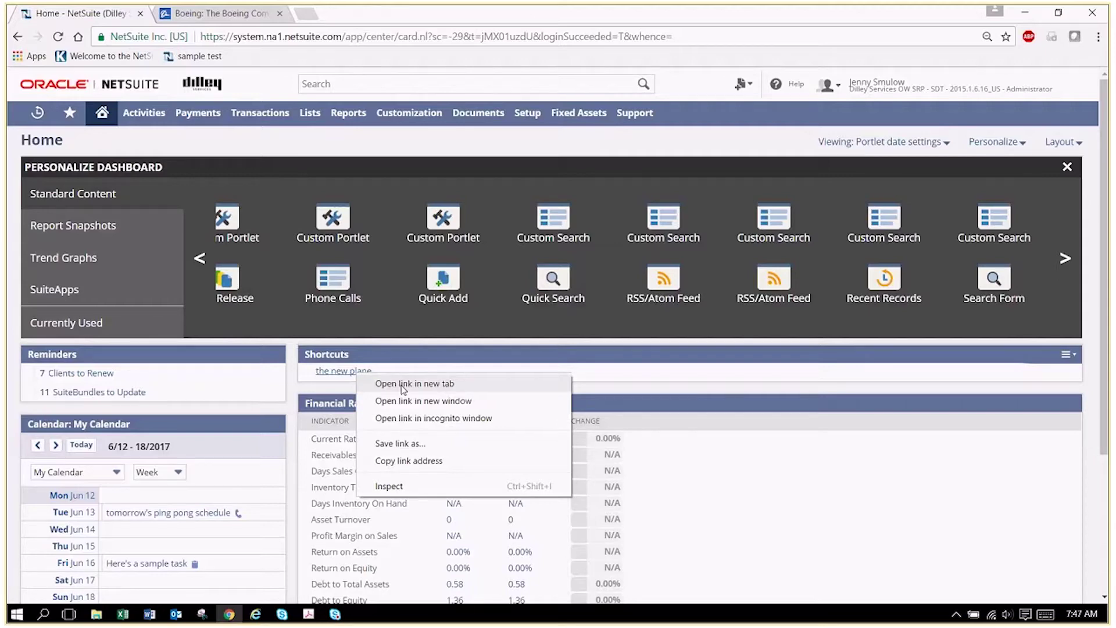
pyautogui.click(403, 383)
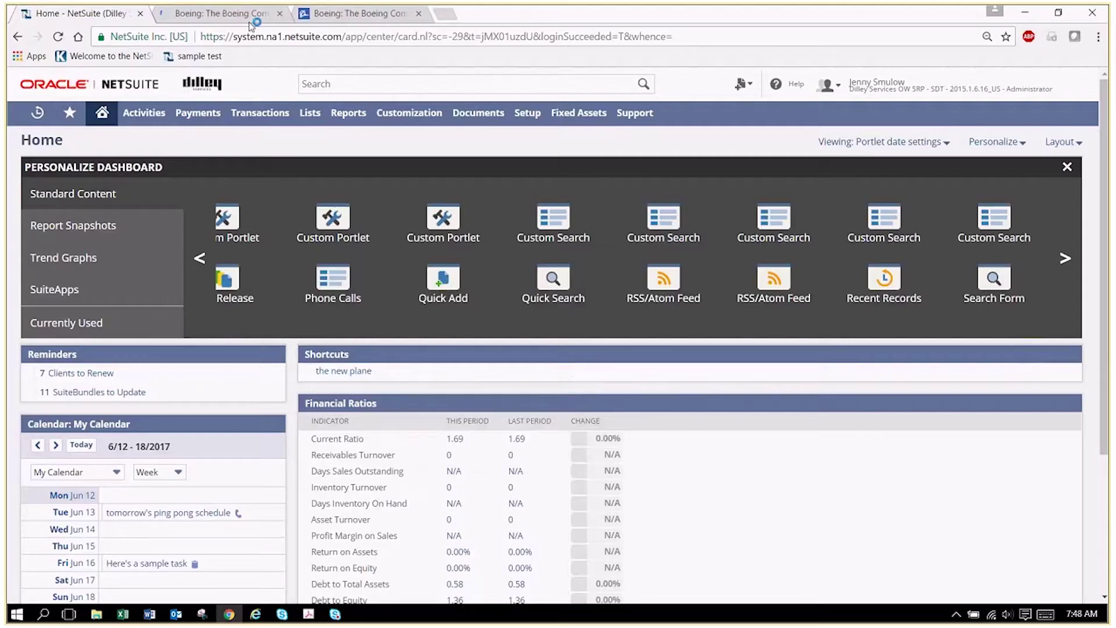
pyautogui.click(279, 13)
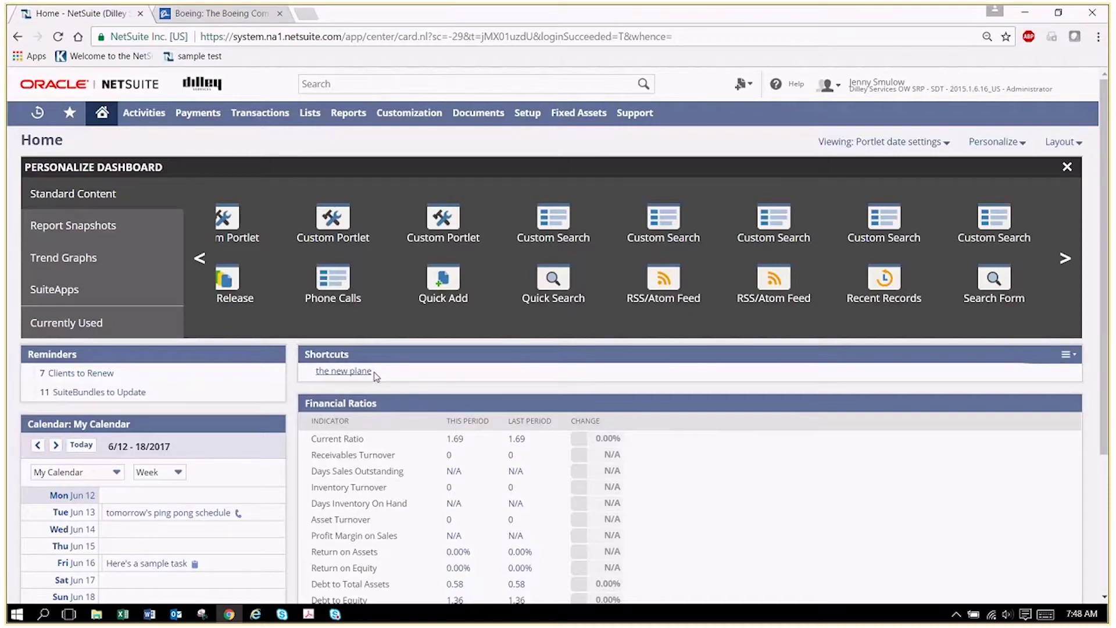
pyautogui.click(1062, 354)
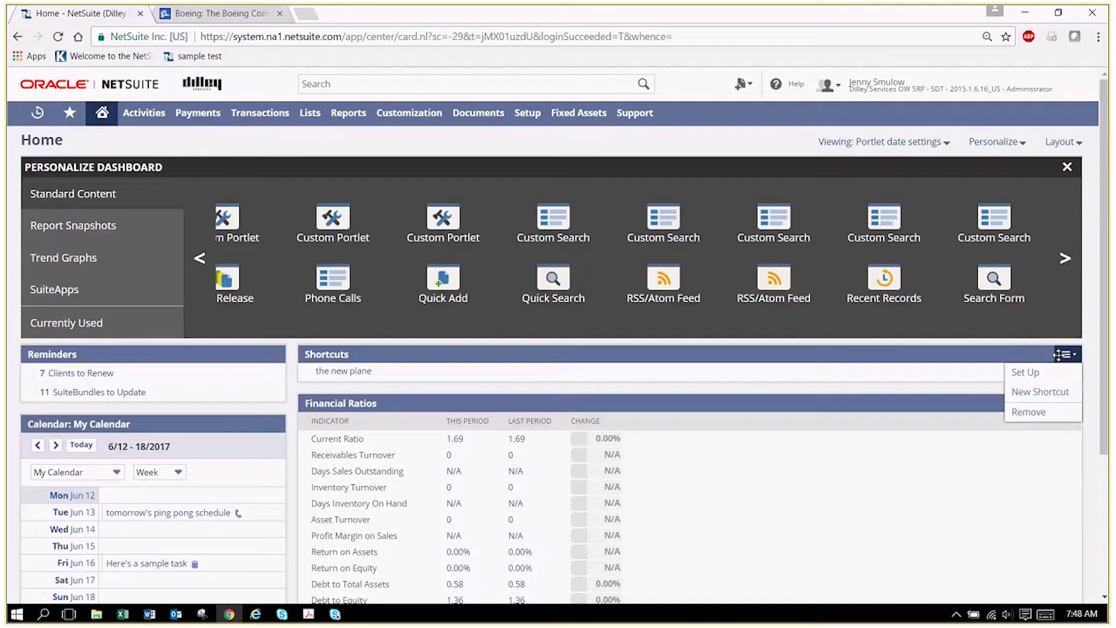
# - Enable Open in New Window for the new plane shortcut and save the Shortcuts setup
pyautogui.click(1025, 371)
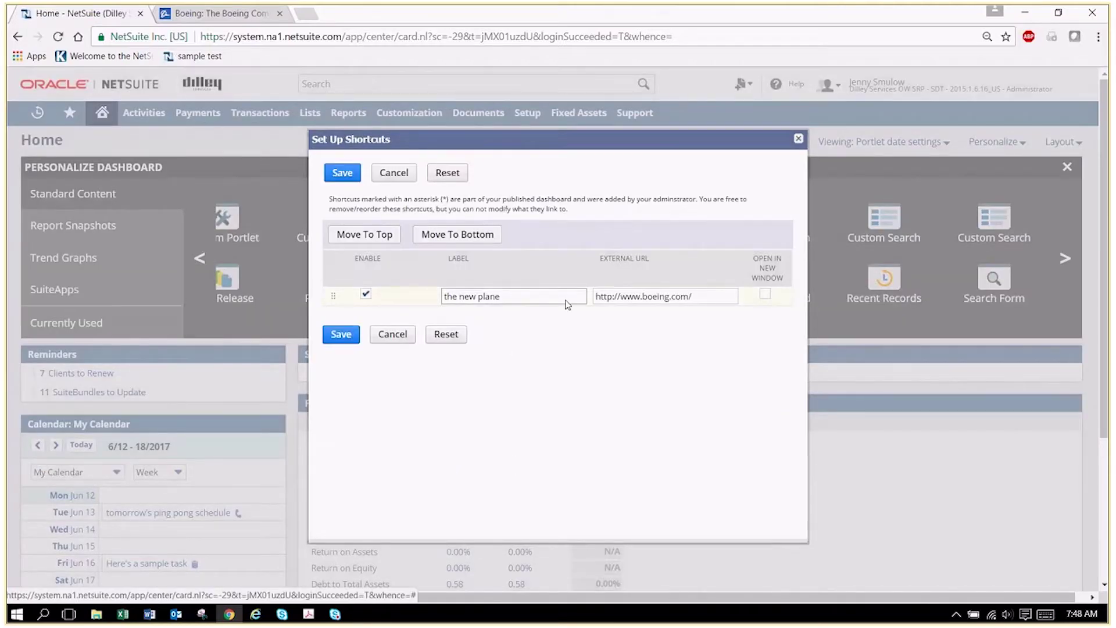
pyautogui.click(765, 294)
pyautogui.click(338, 335)
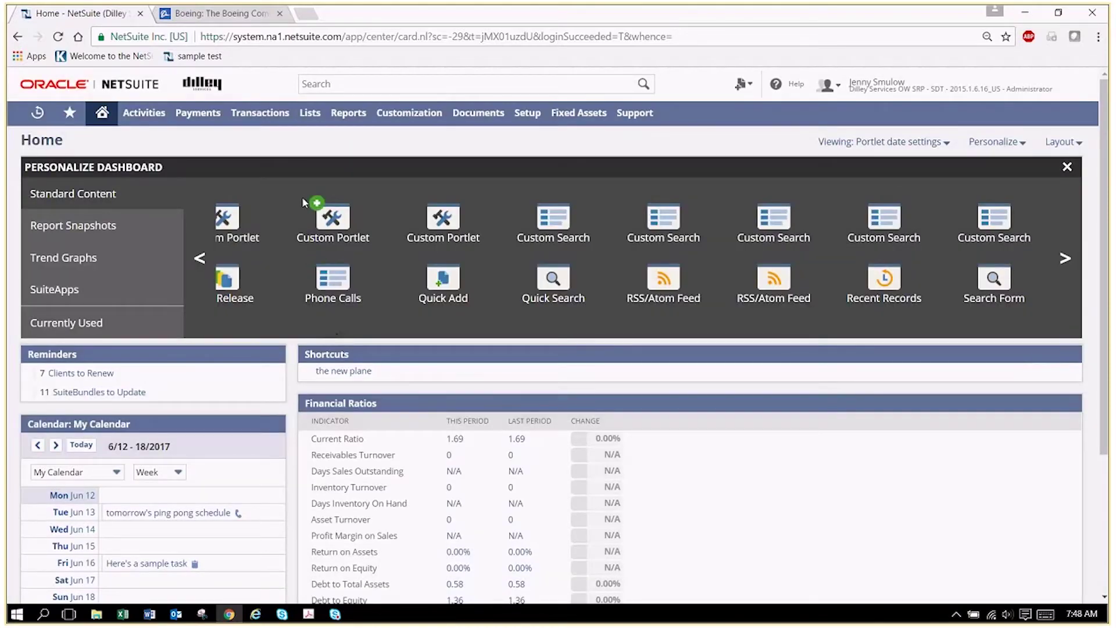
pyautogui.moveTo(302, 198)
pyautogui.click(200, 261)
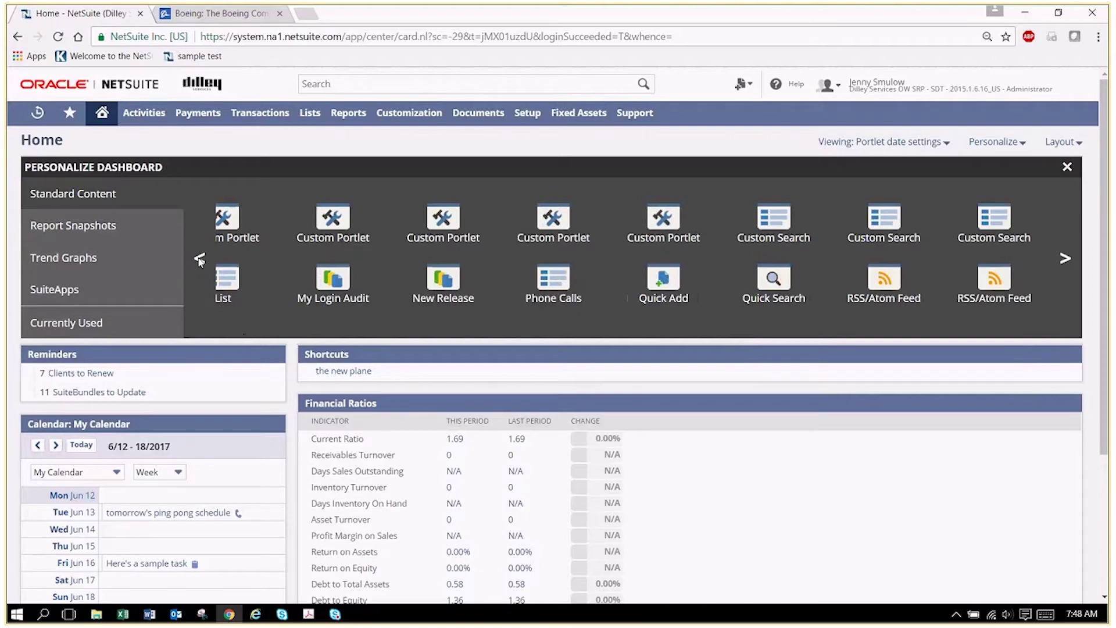
pyautogui.click(199, 260)
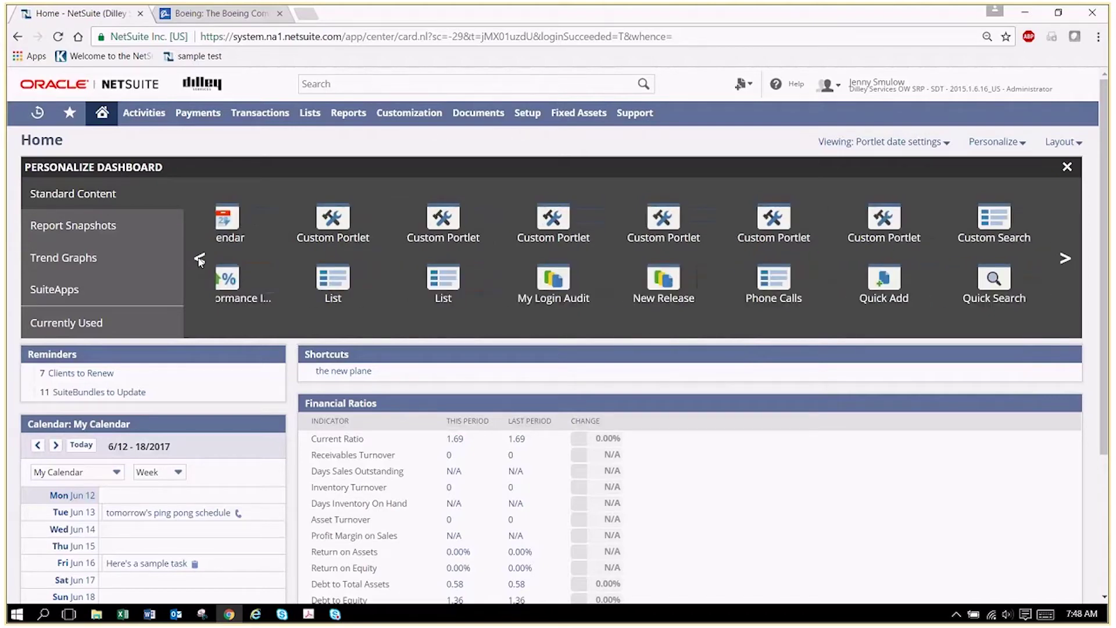
pyautogui.click(200, 260)
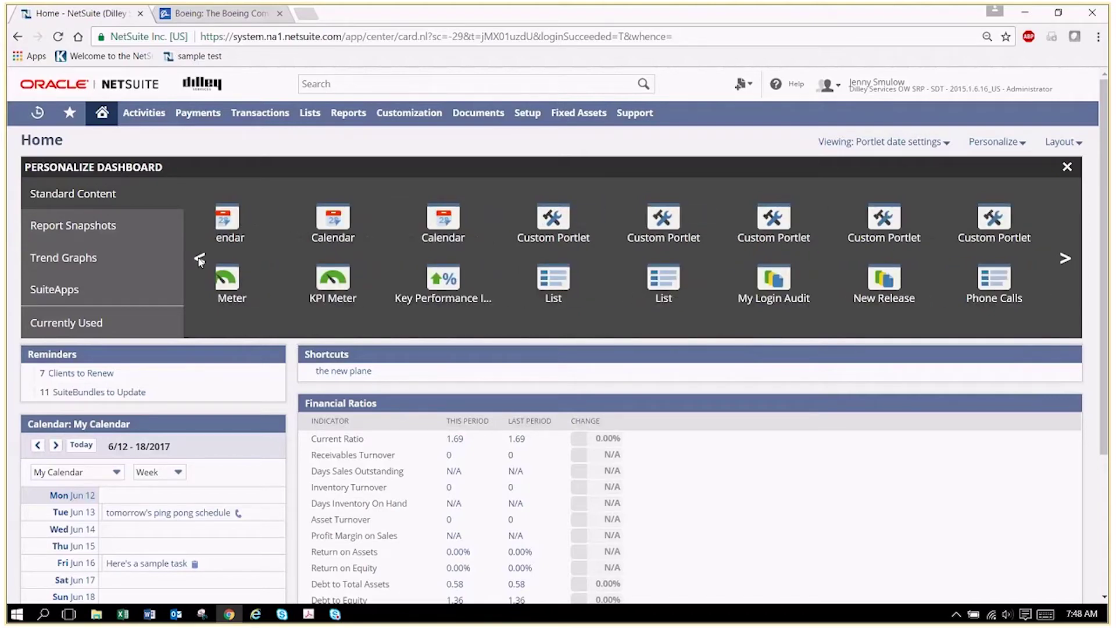